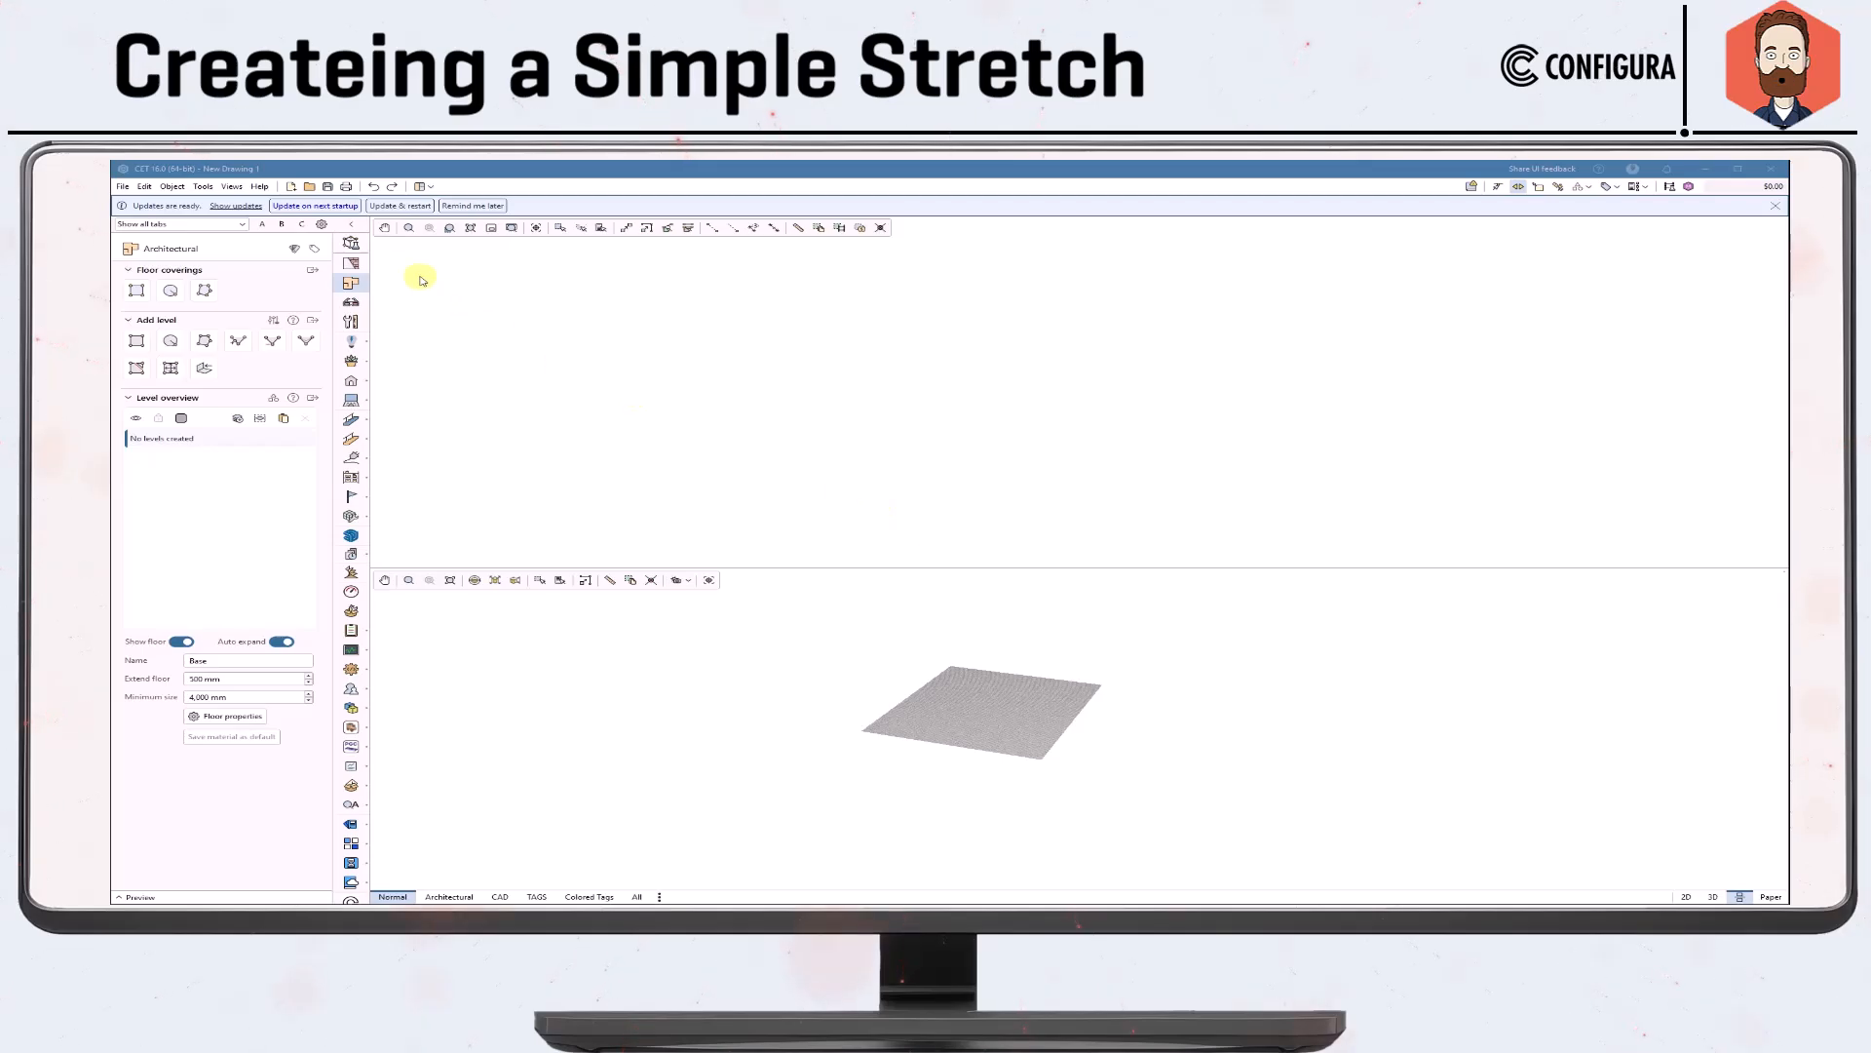
Open Model Lab and load the Simple Table - Open Leg symbol file from the episode 3 folder into it.
click(351, 243)
click(145, 296)
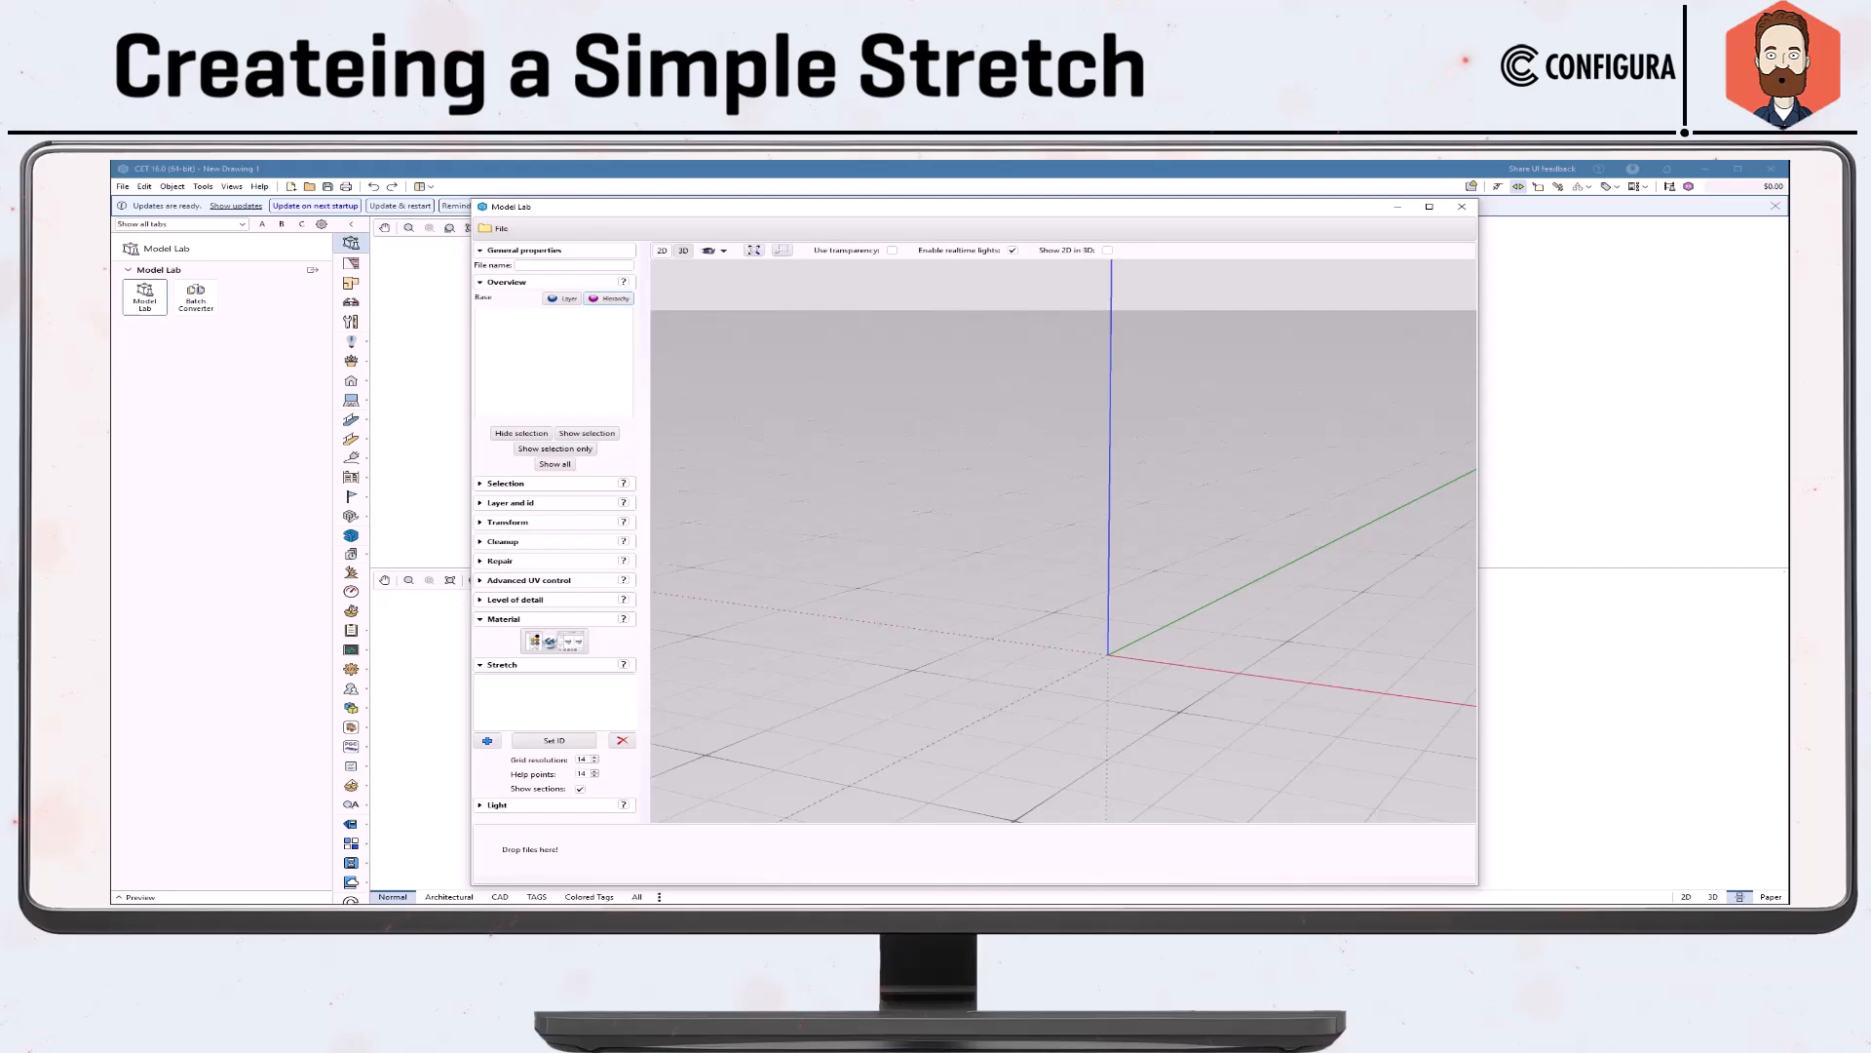
drag(1790, 479, 1663, 413)
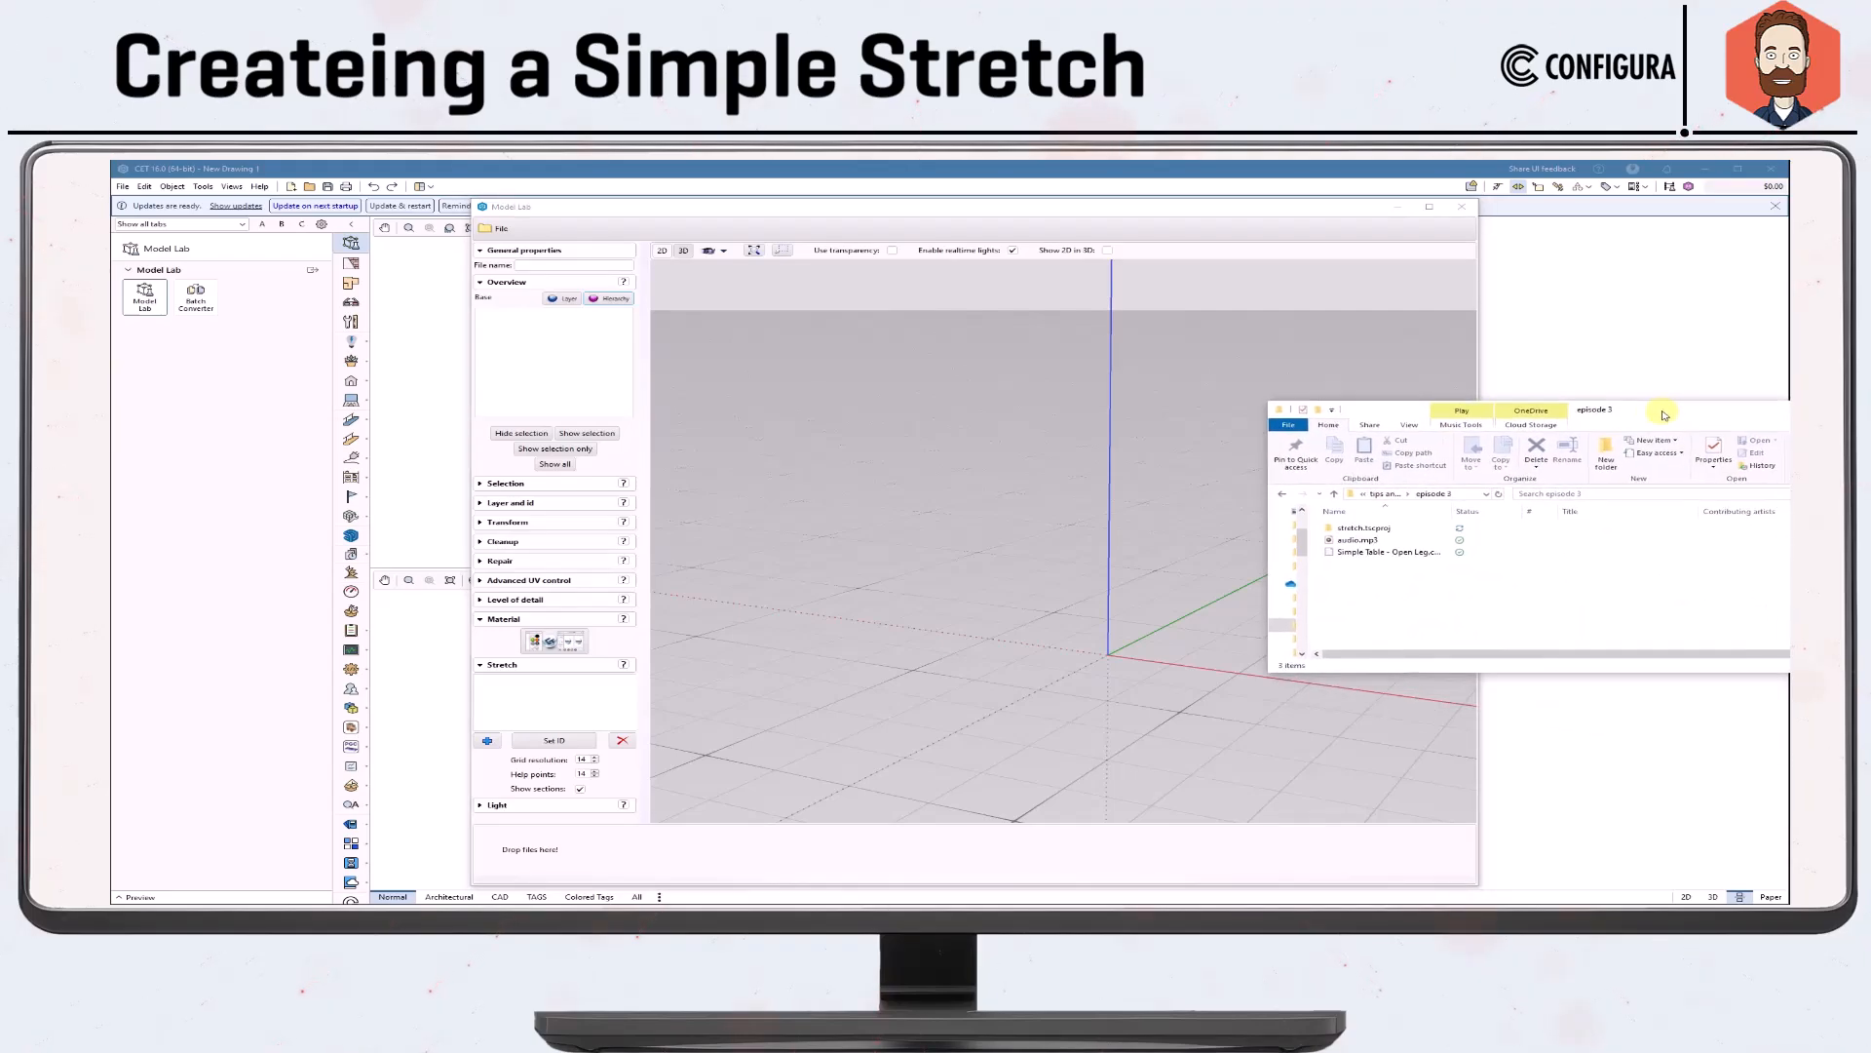
drag(1350, 552, 1080, 587)
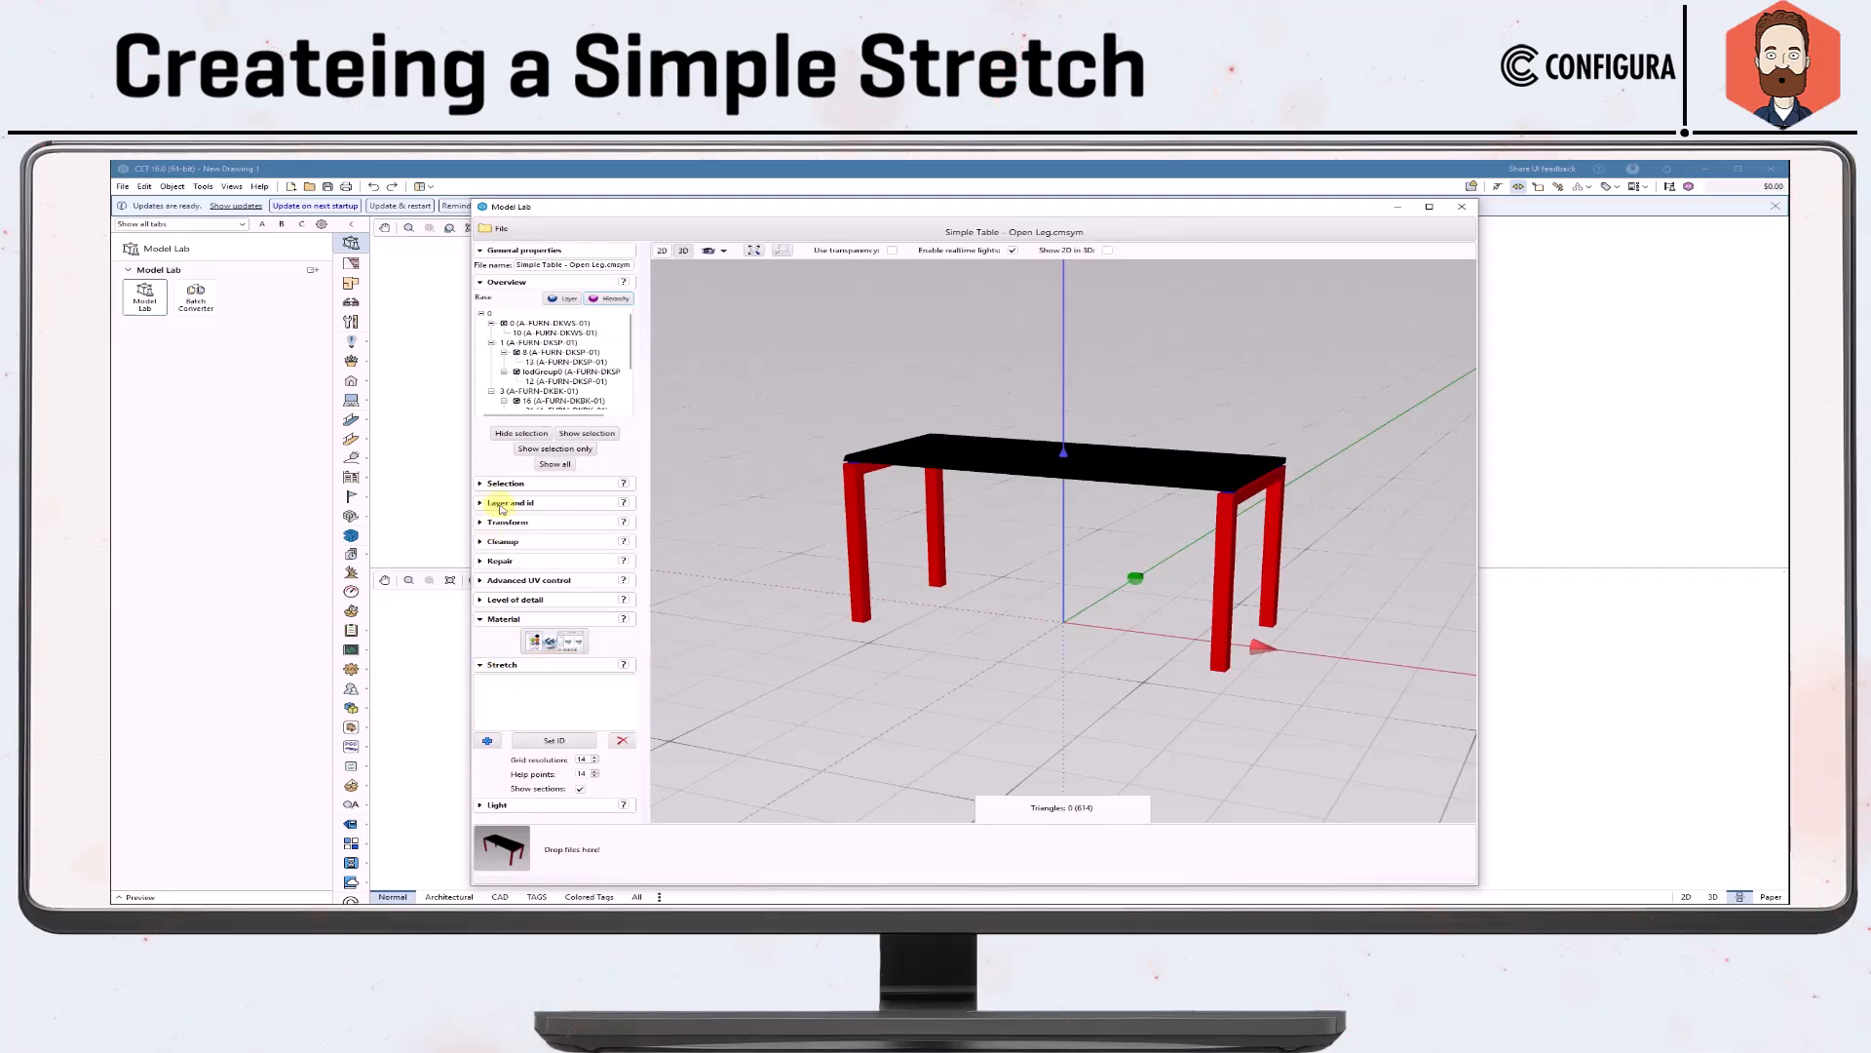
Collapse the Overview and Material sections to bring the Stretch settings together.
click(479, 282)
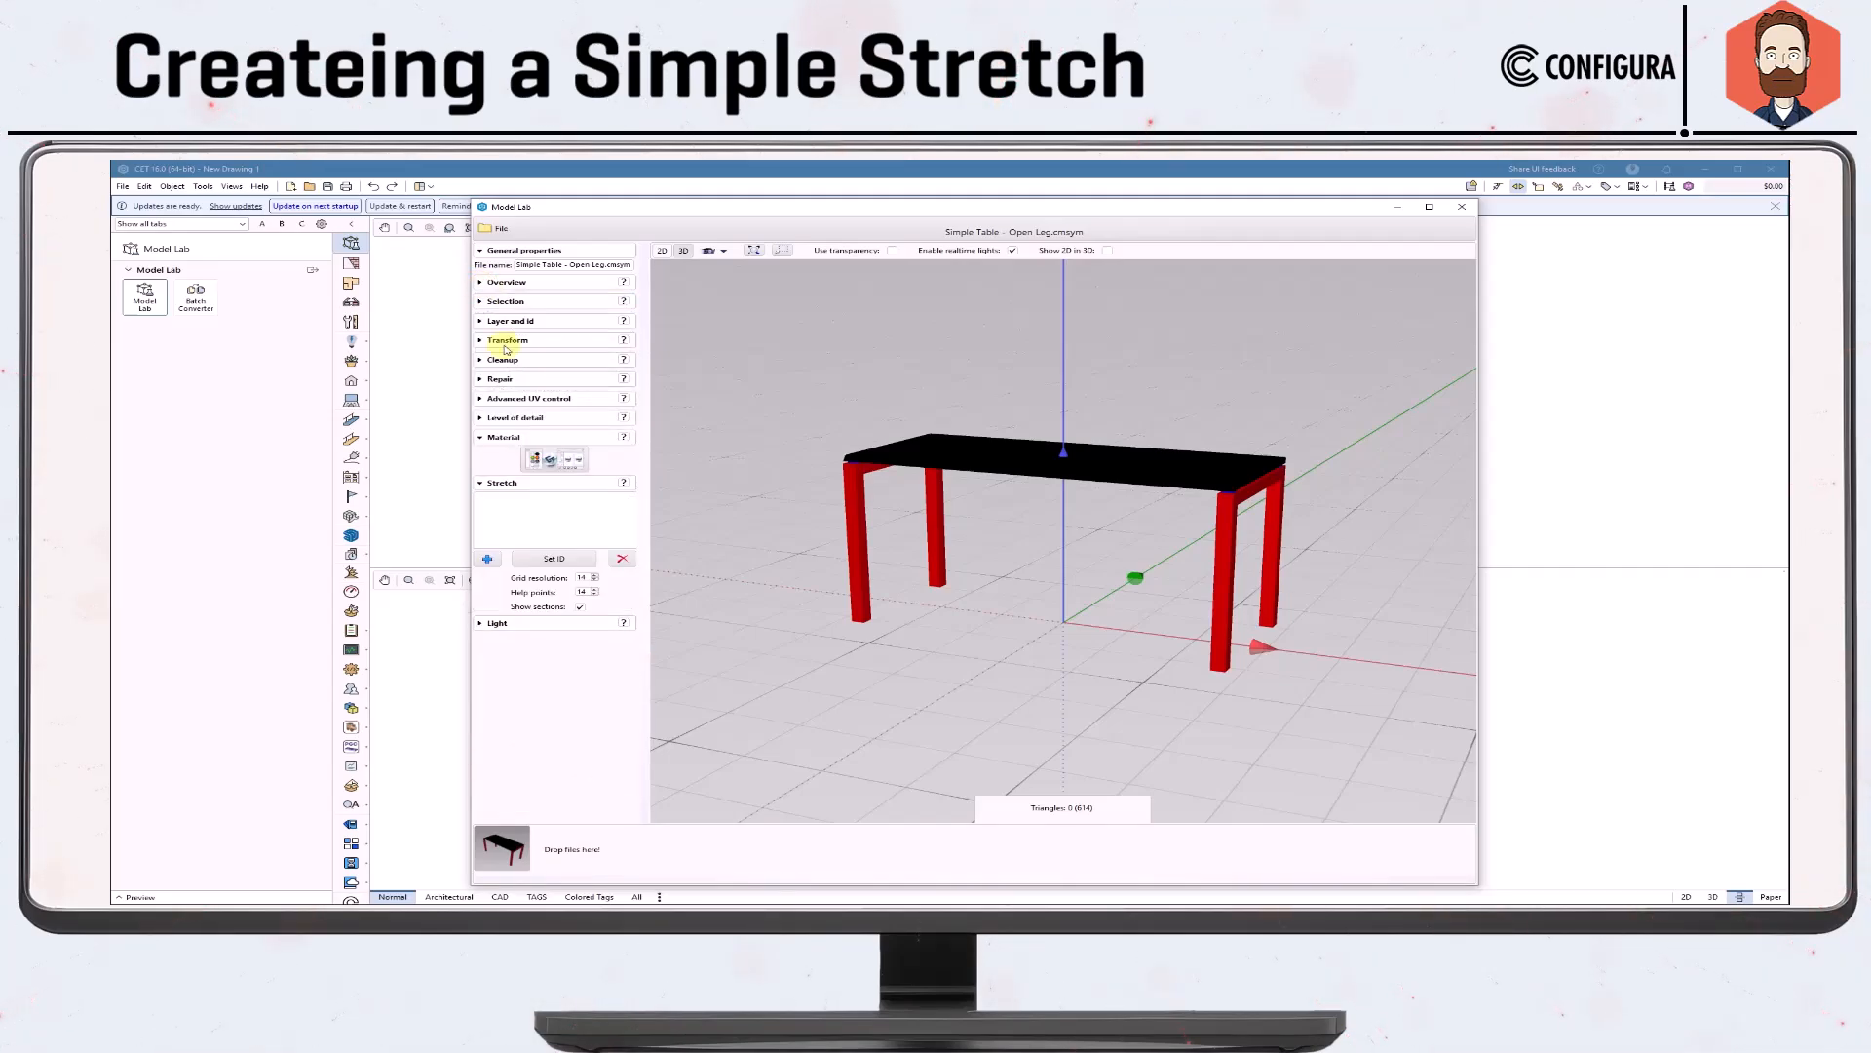
click(480, 439)
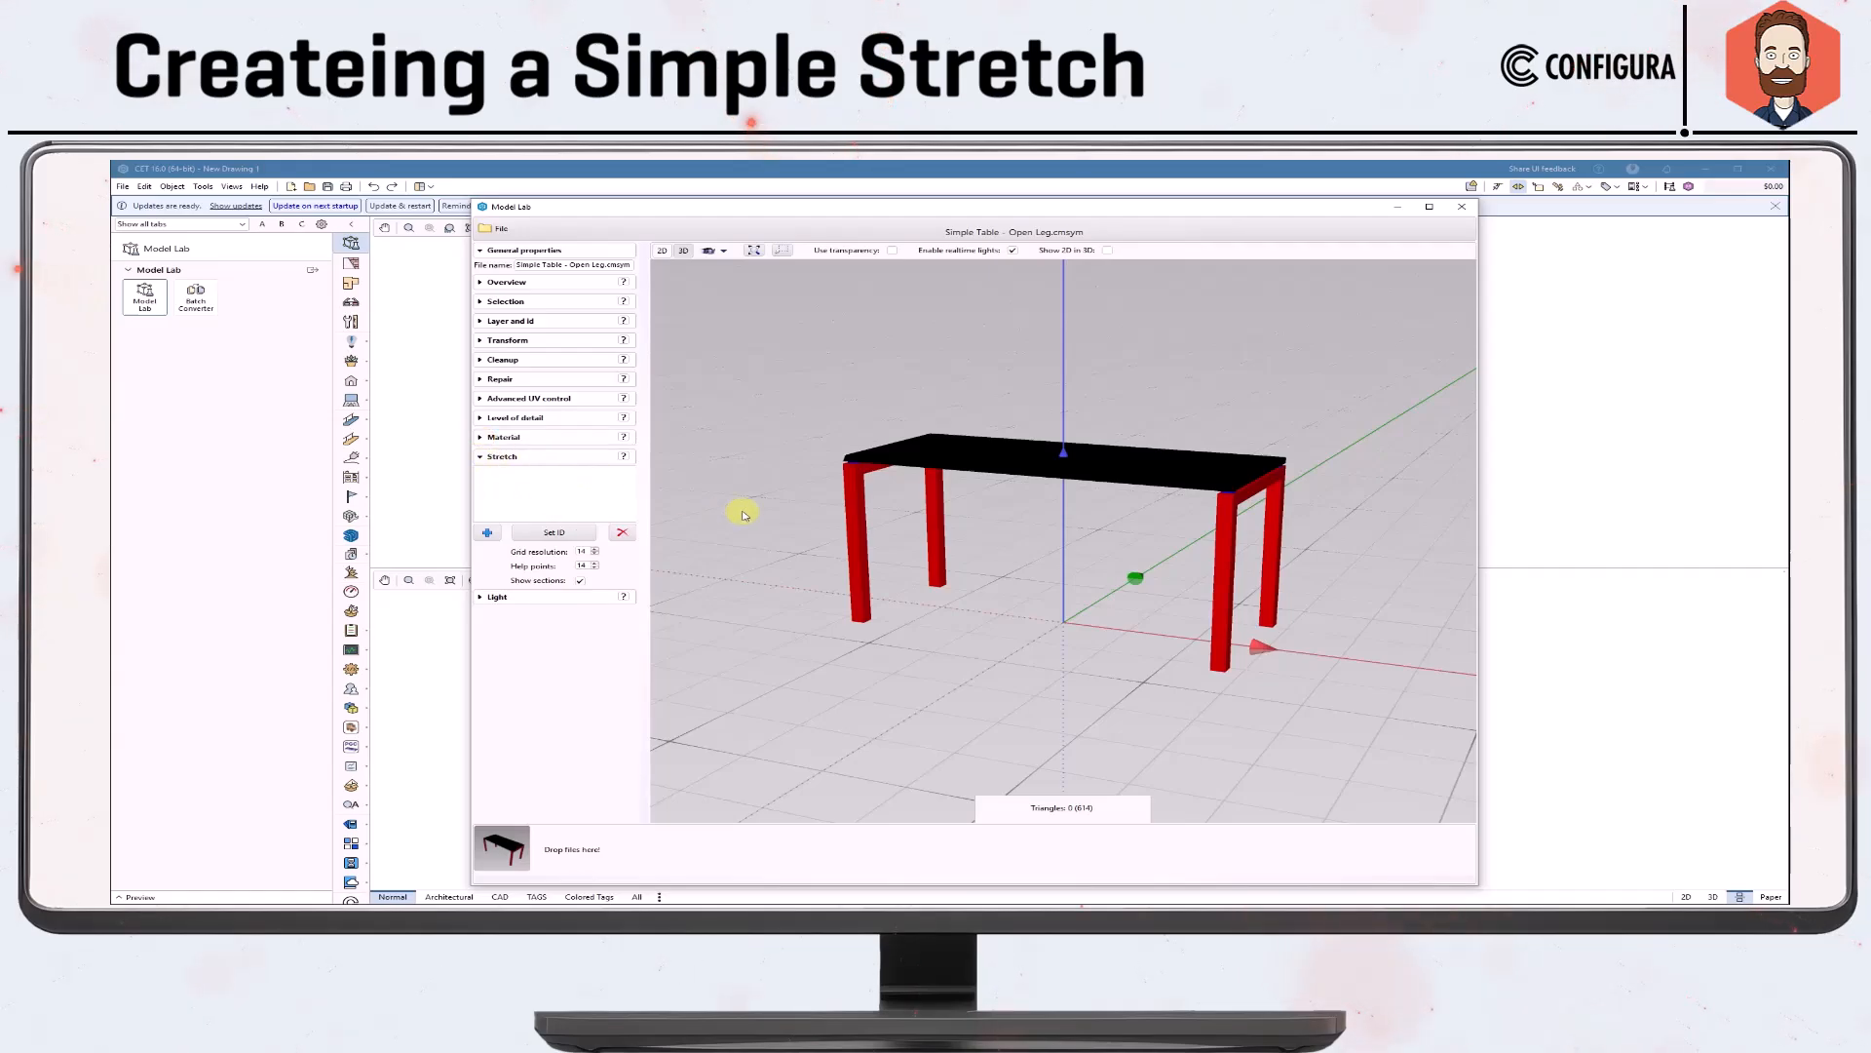
click(596, 567)
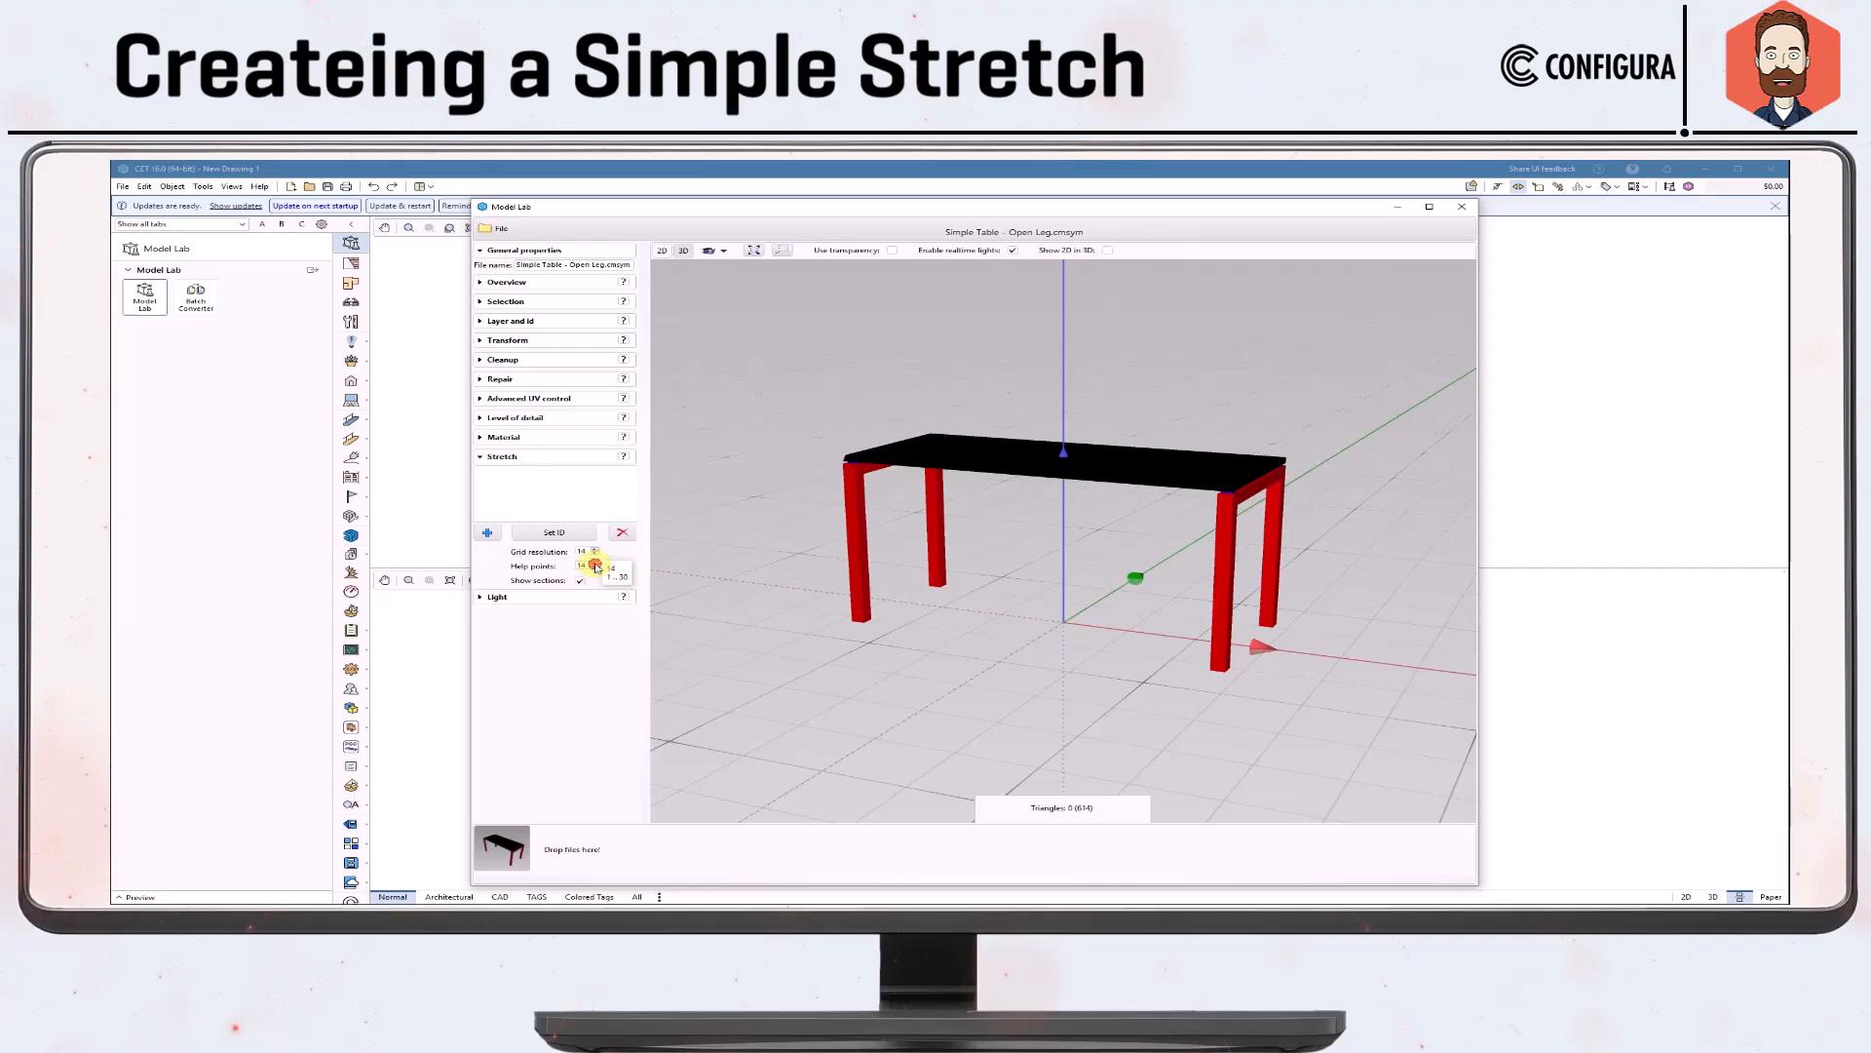
click(596, 569)
click(601, 624)
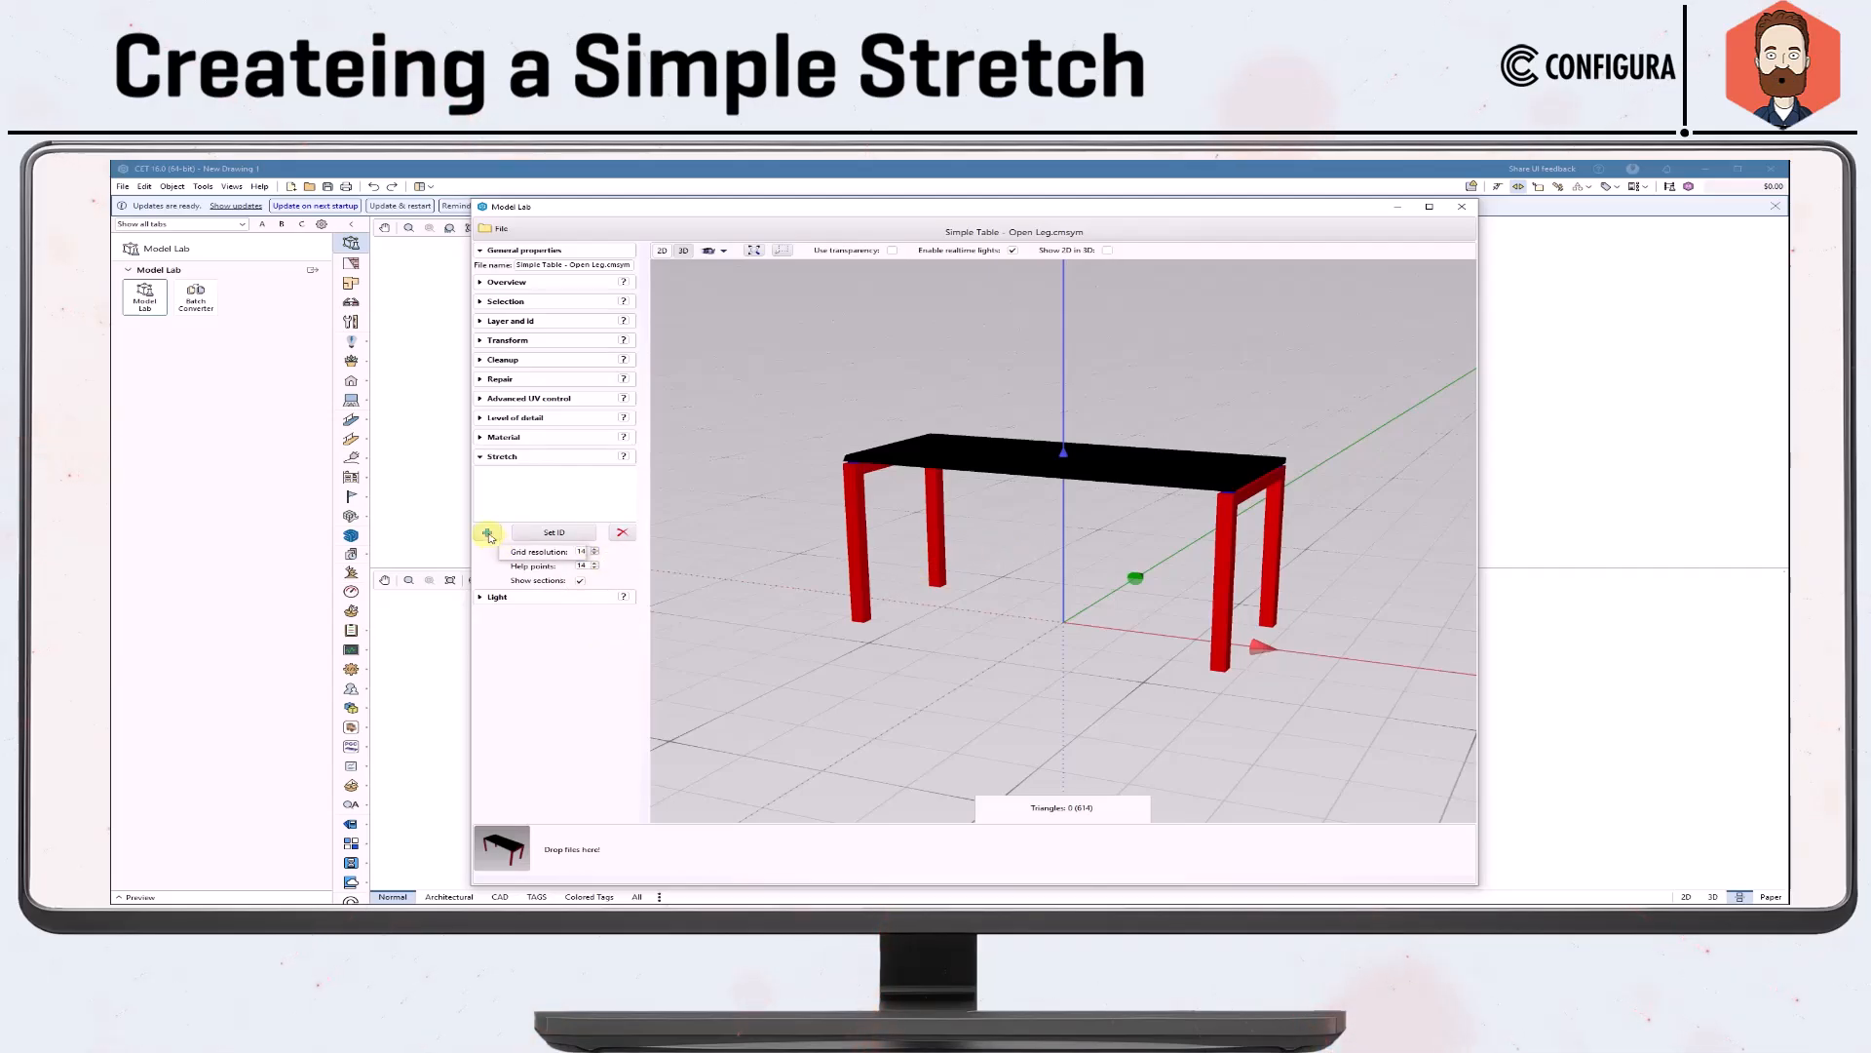
Start a new stretch and place its start and end points at the middle of the tabletop's two short edges.
click(489, 533)
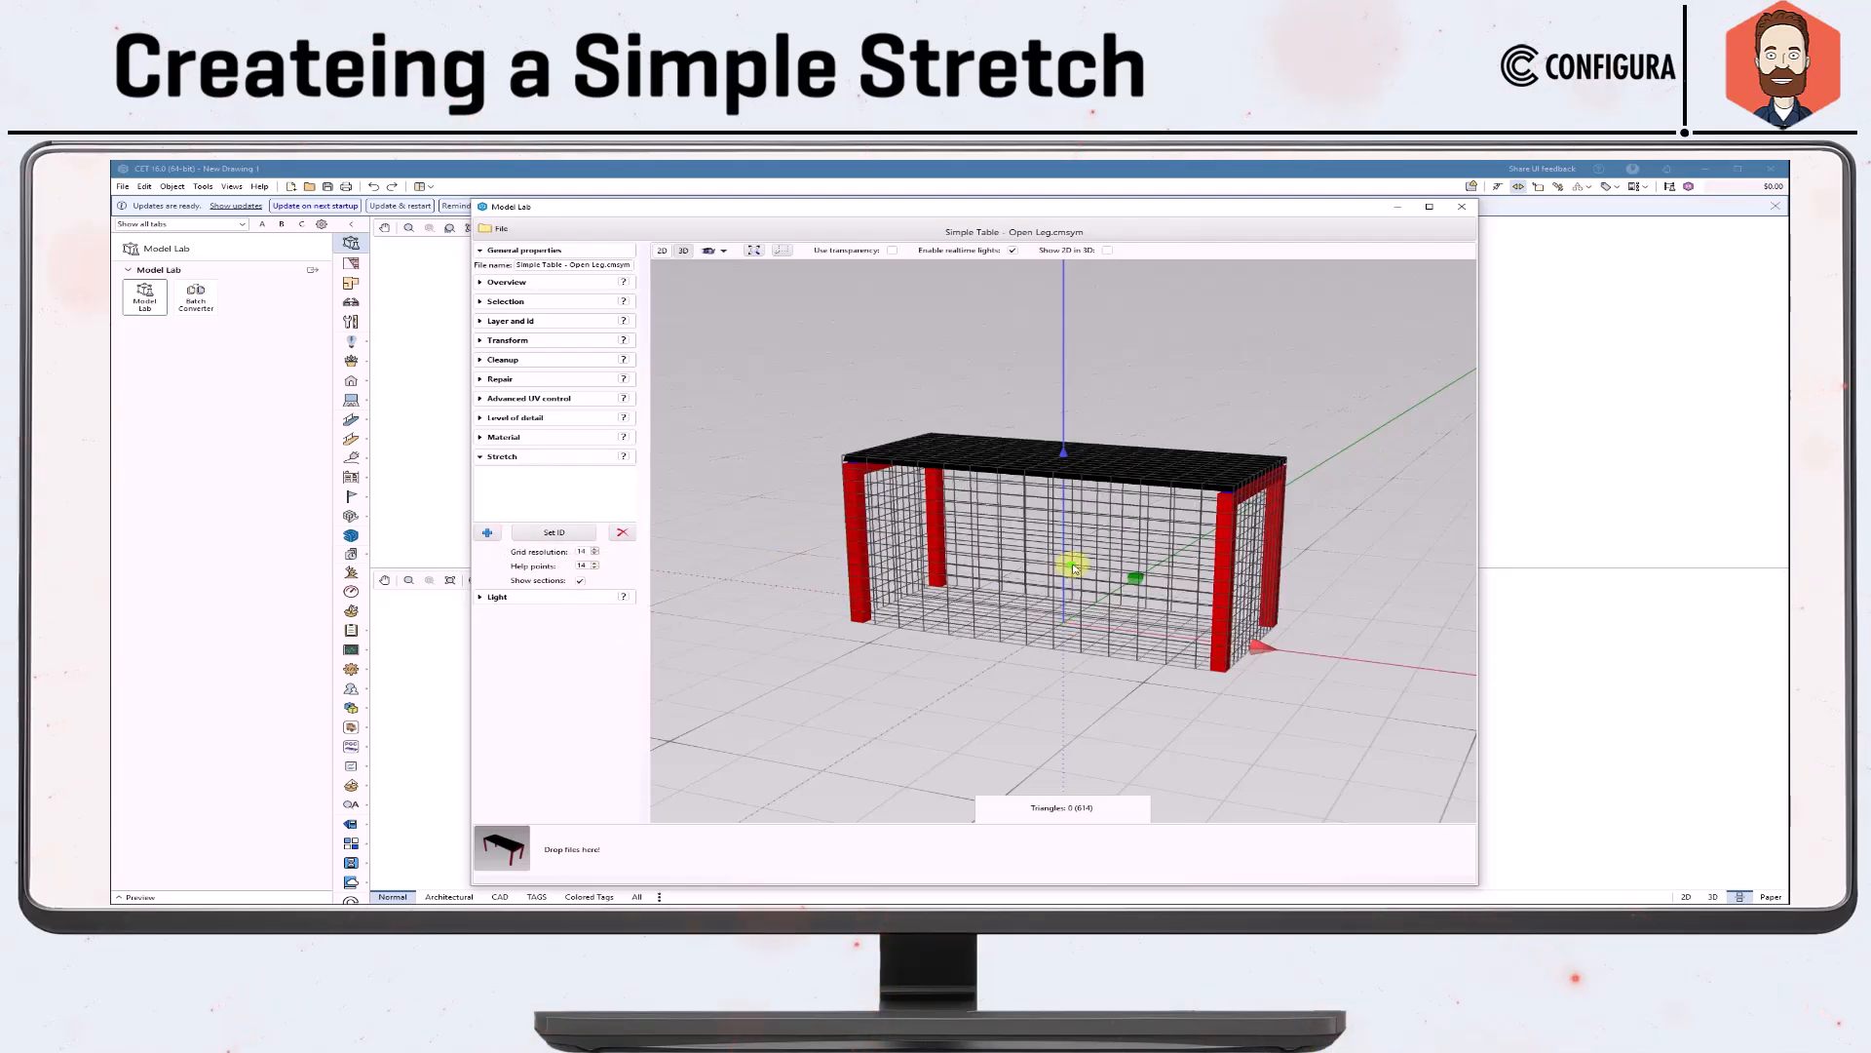
click(866, 460)
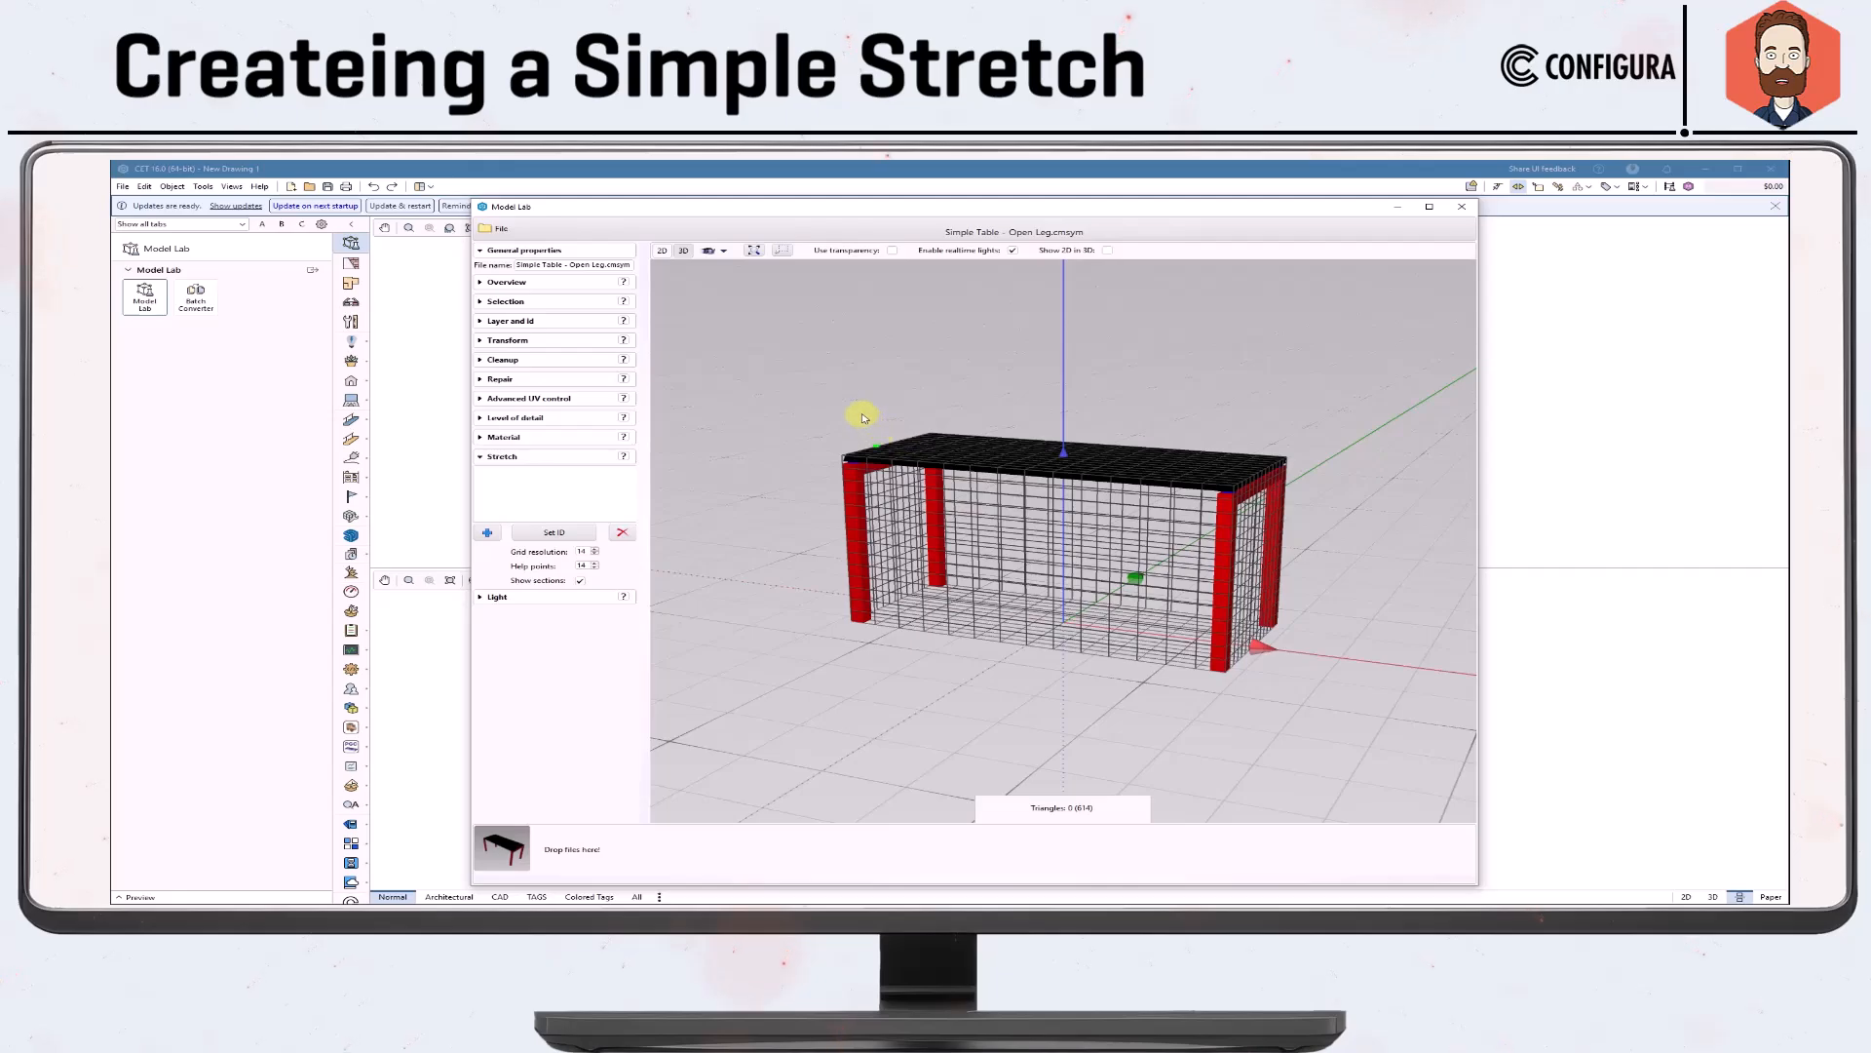
middle_drag(868, 417, 914, 501)
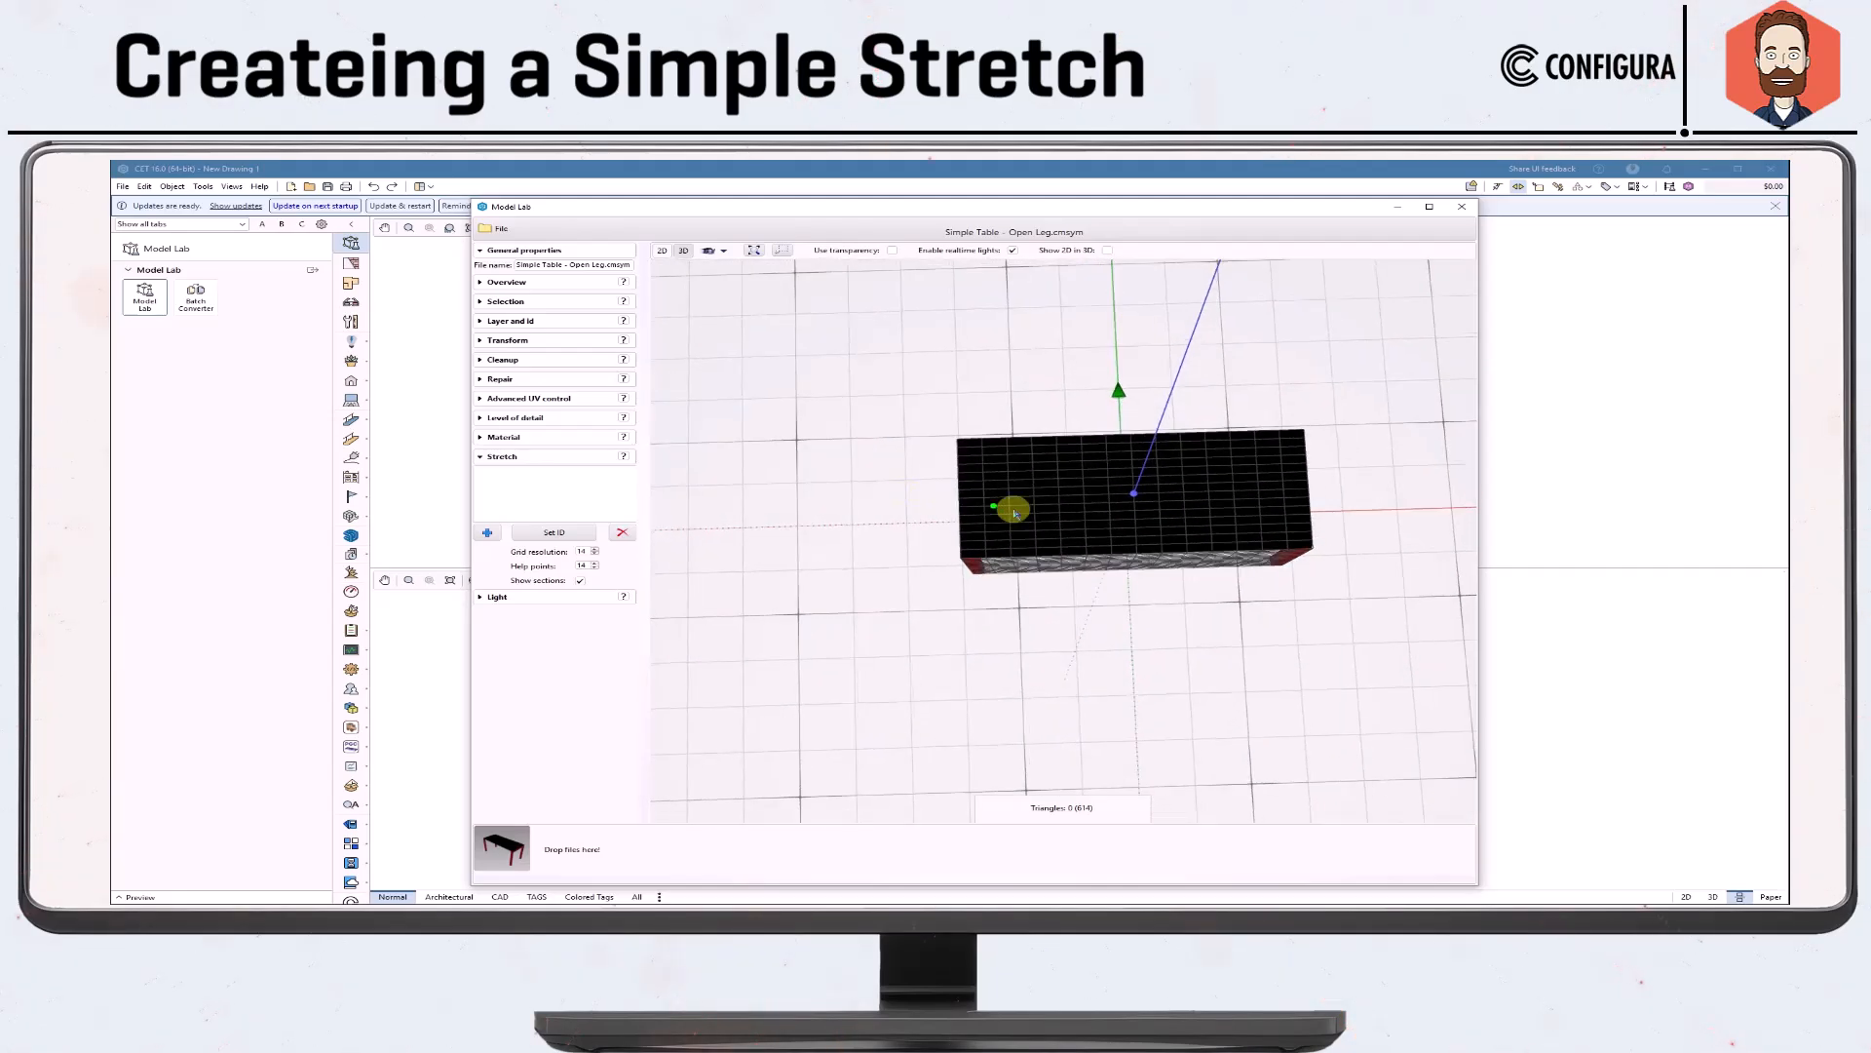
scroll(1090, 523, up, 2)
middle_drag(1091, 525, 944, 522)
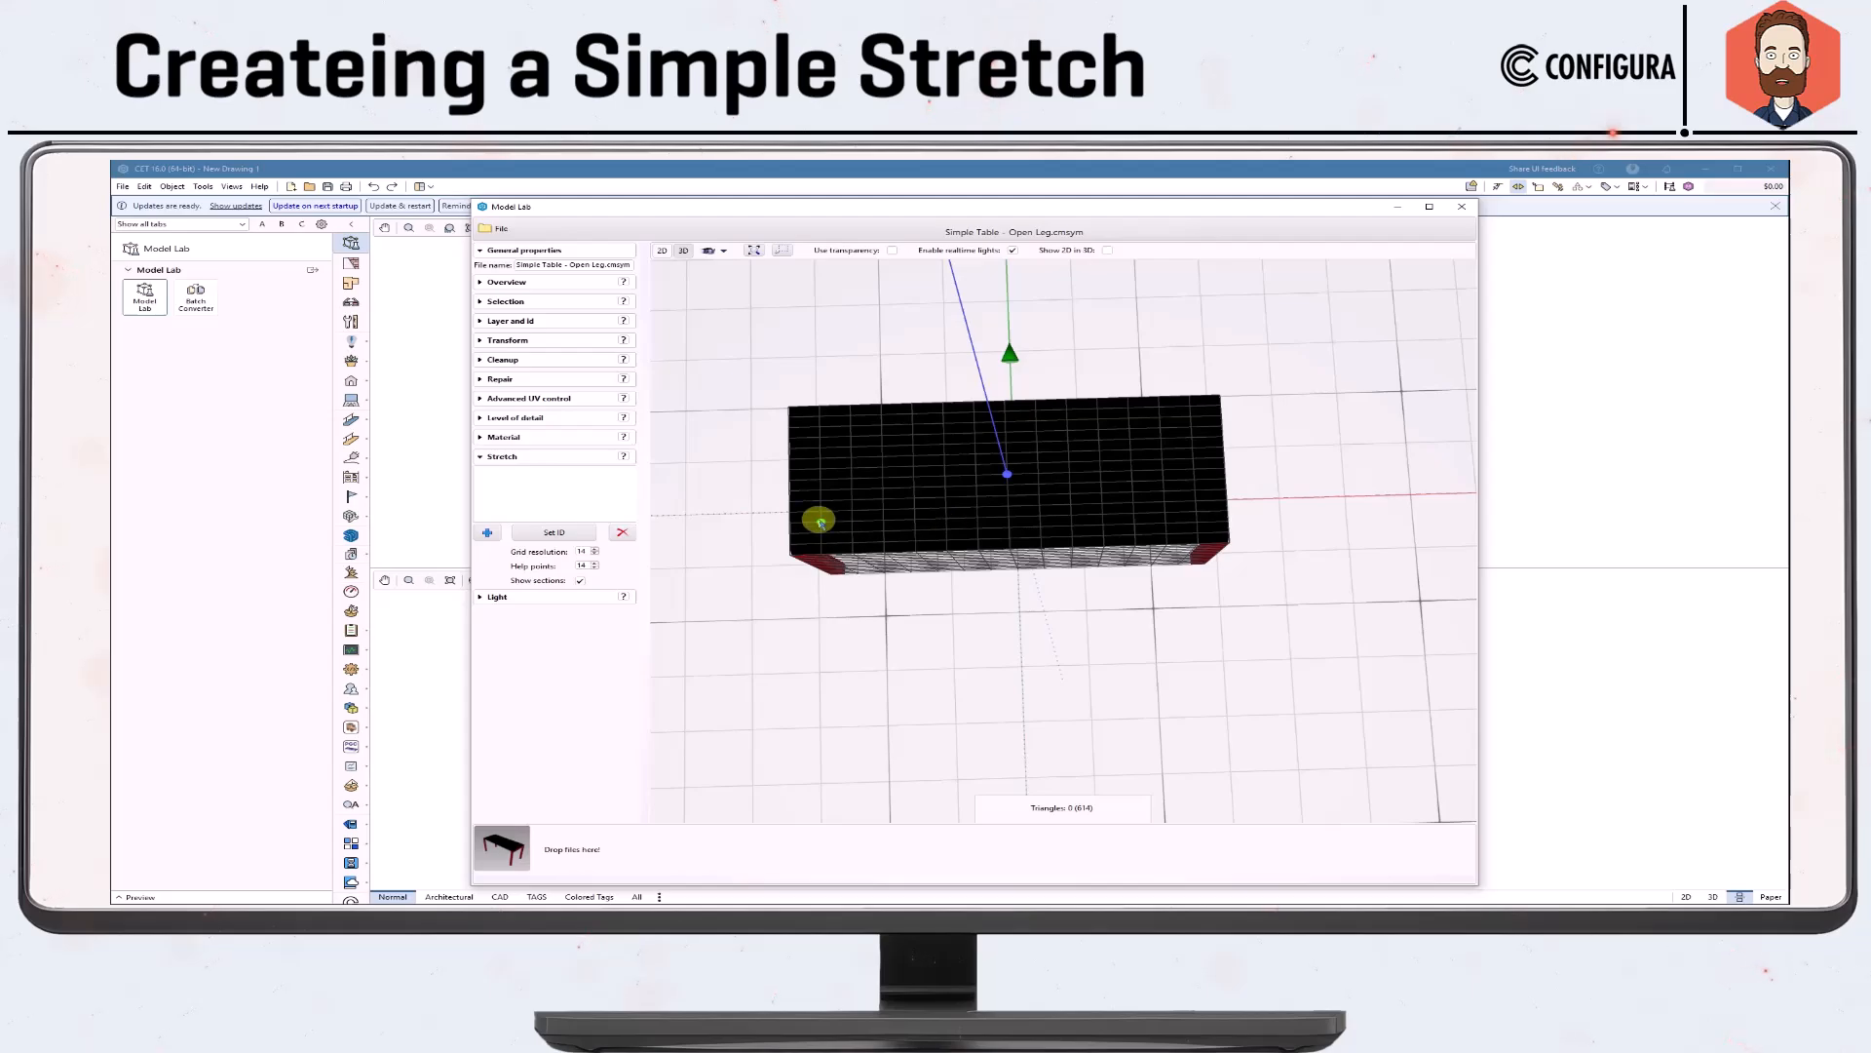
middle_drag(878, 619, 886, 618)
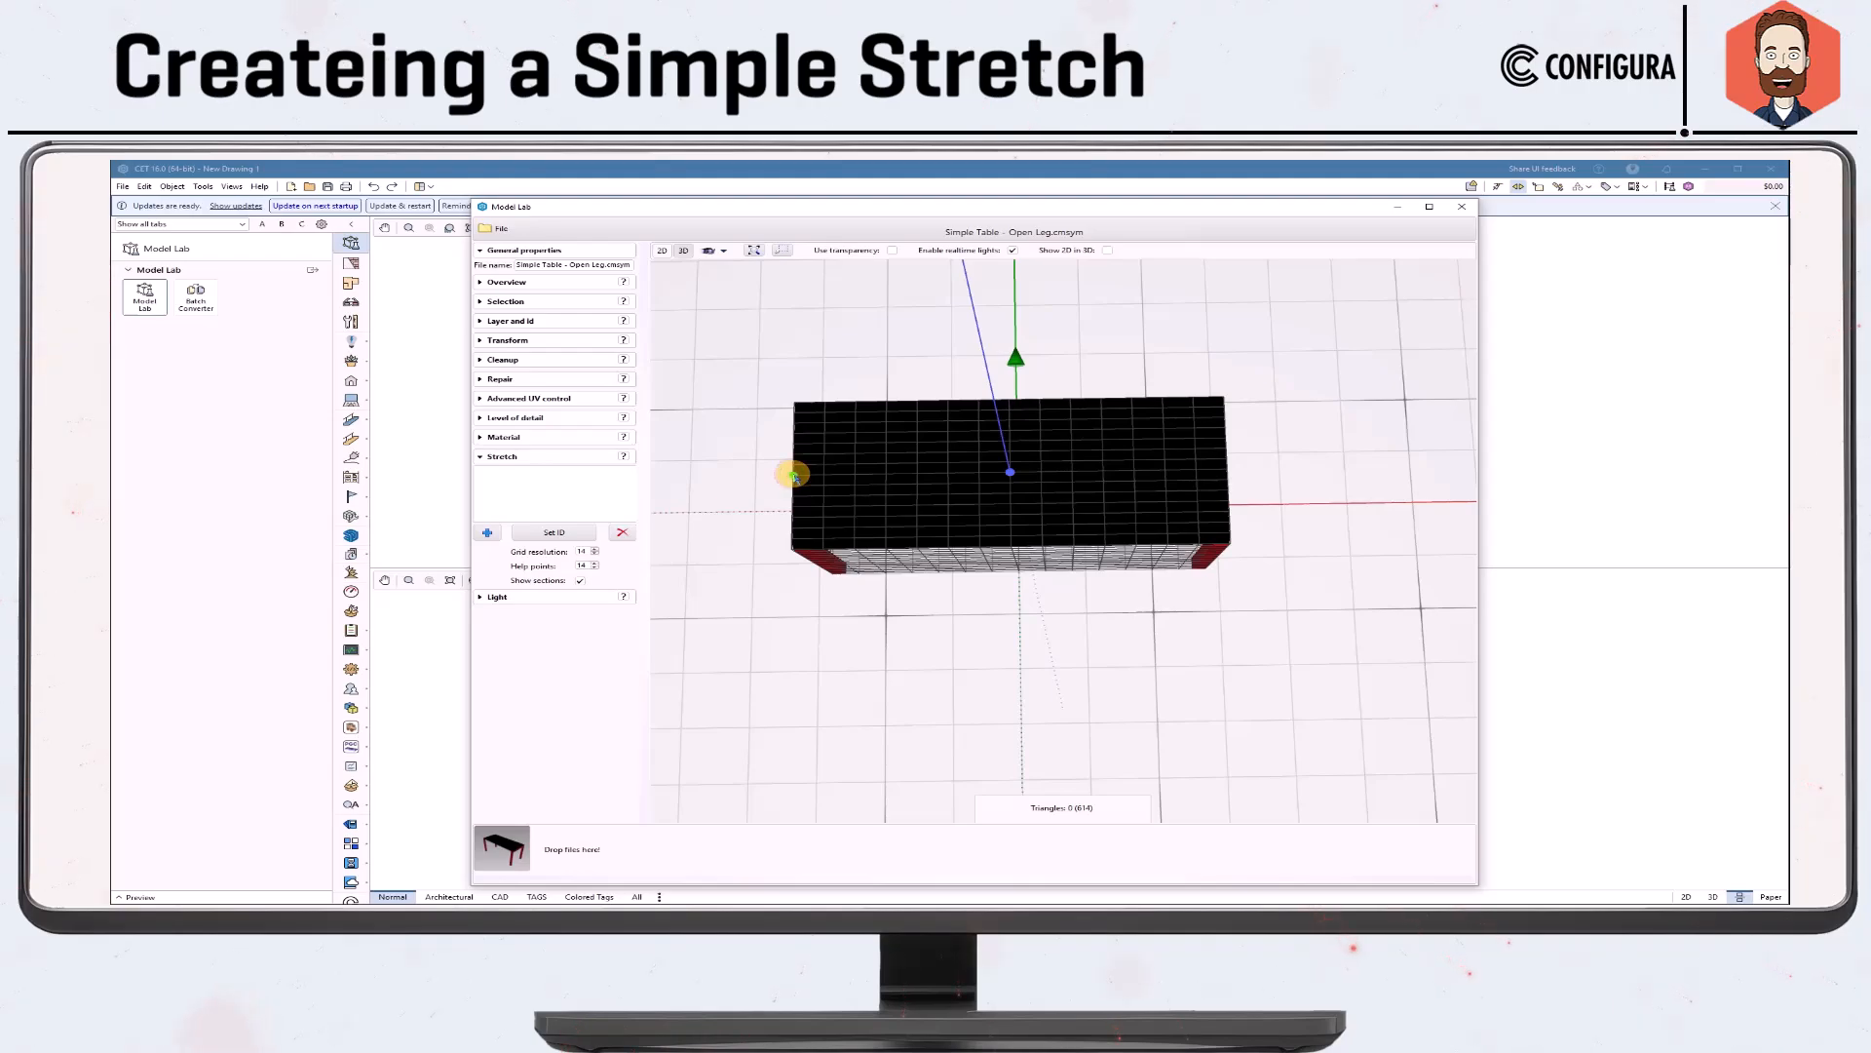
click(795, 476)
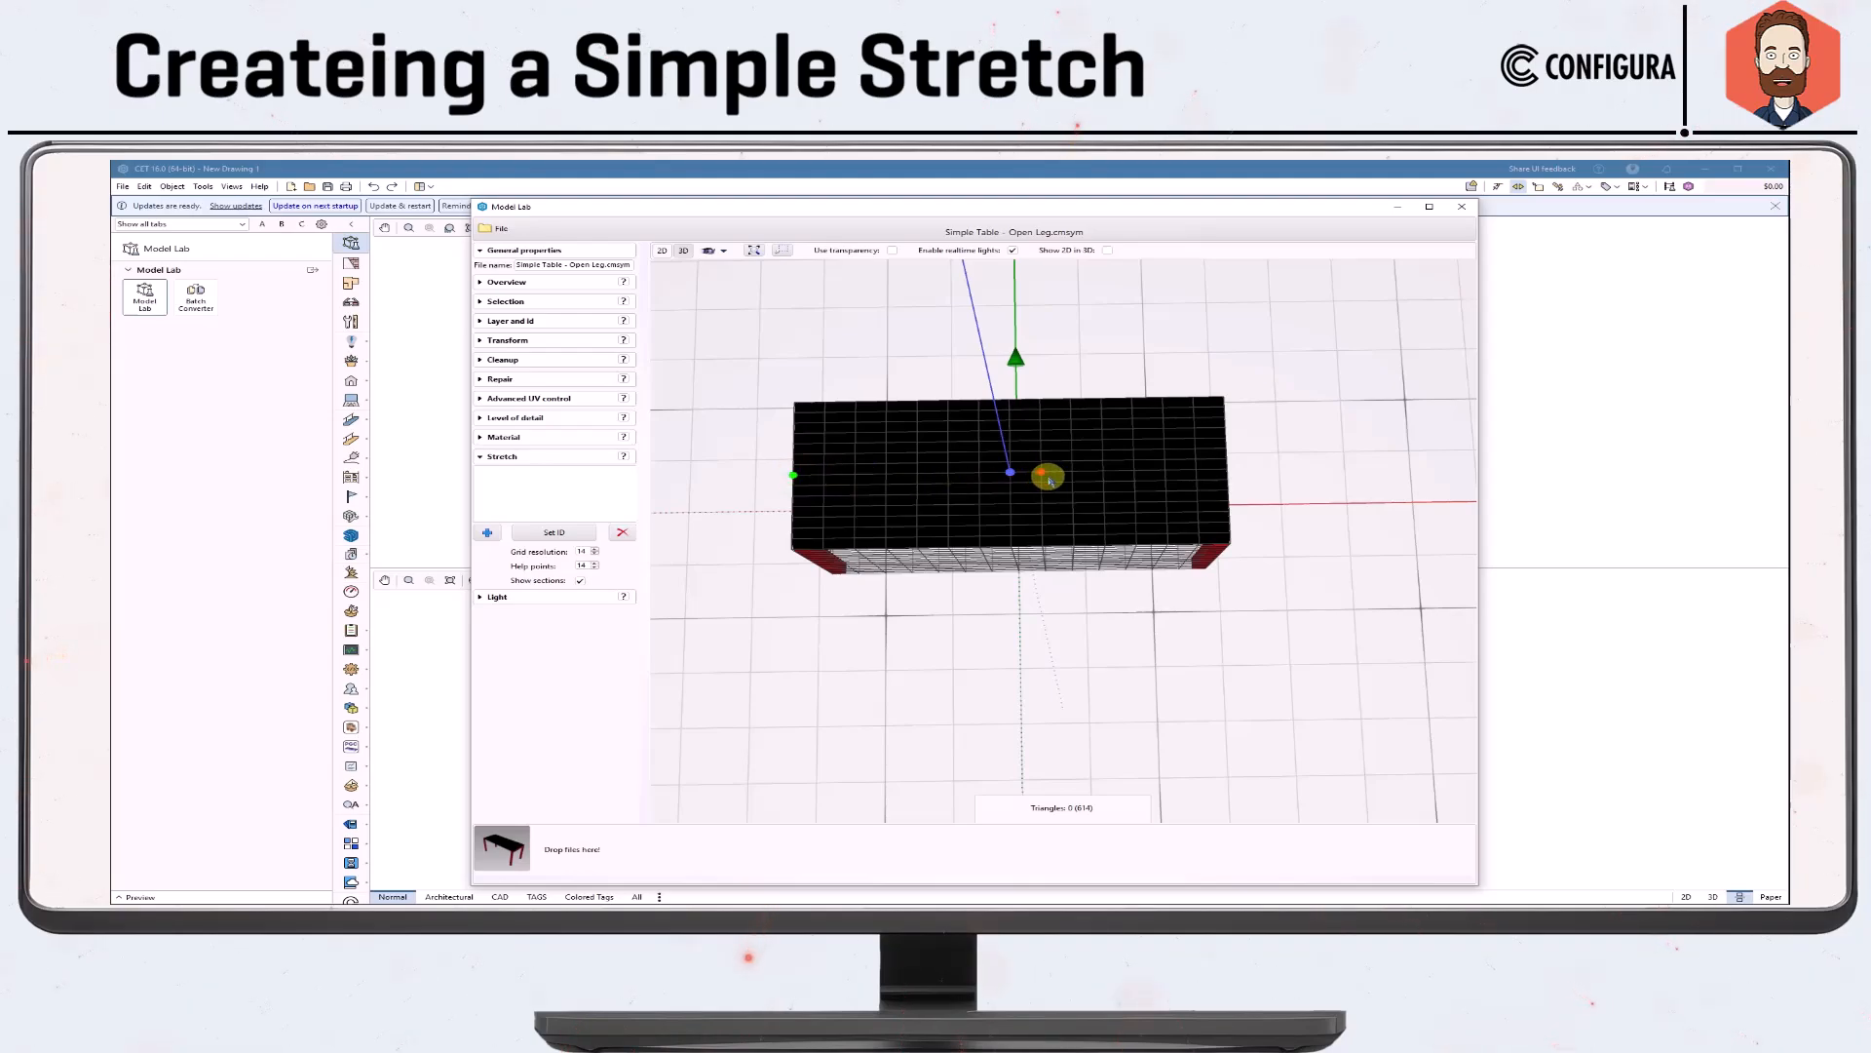
click(1228, 473)
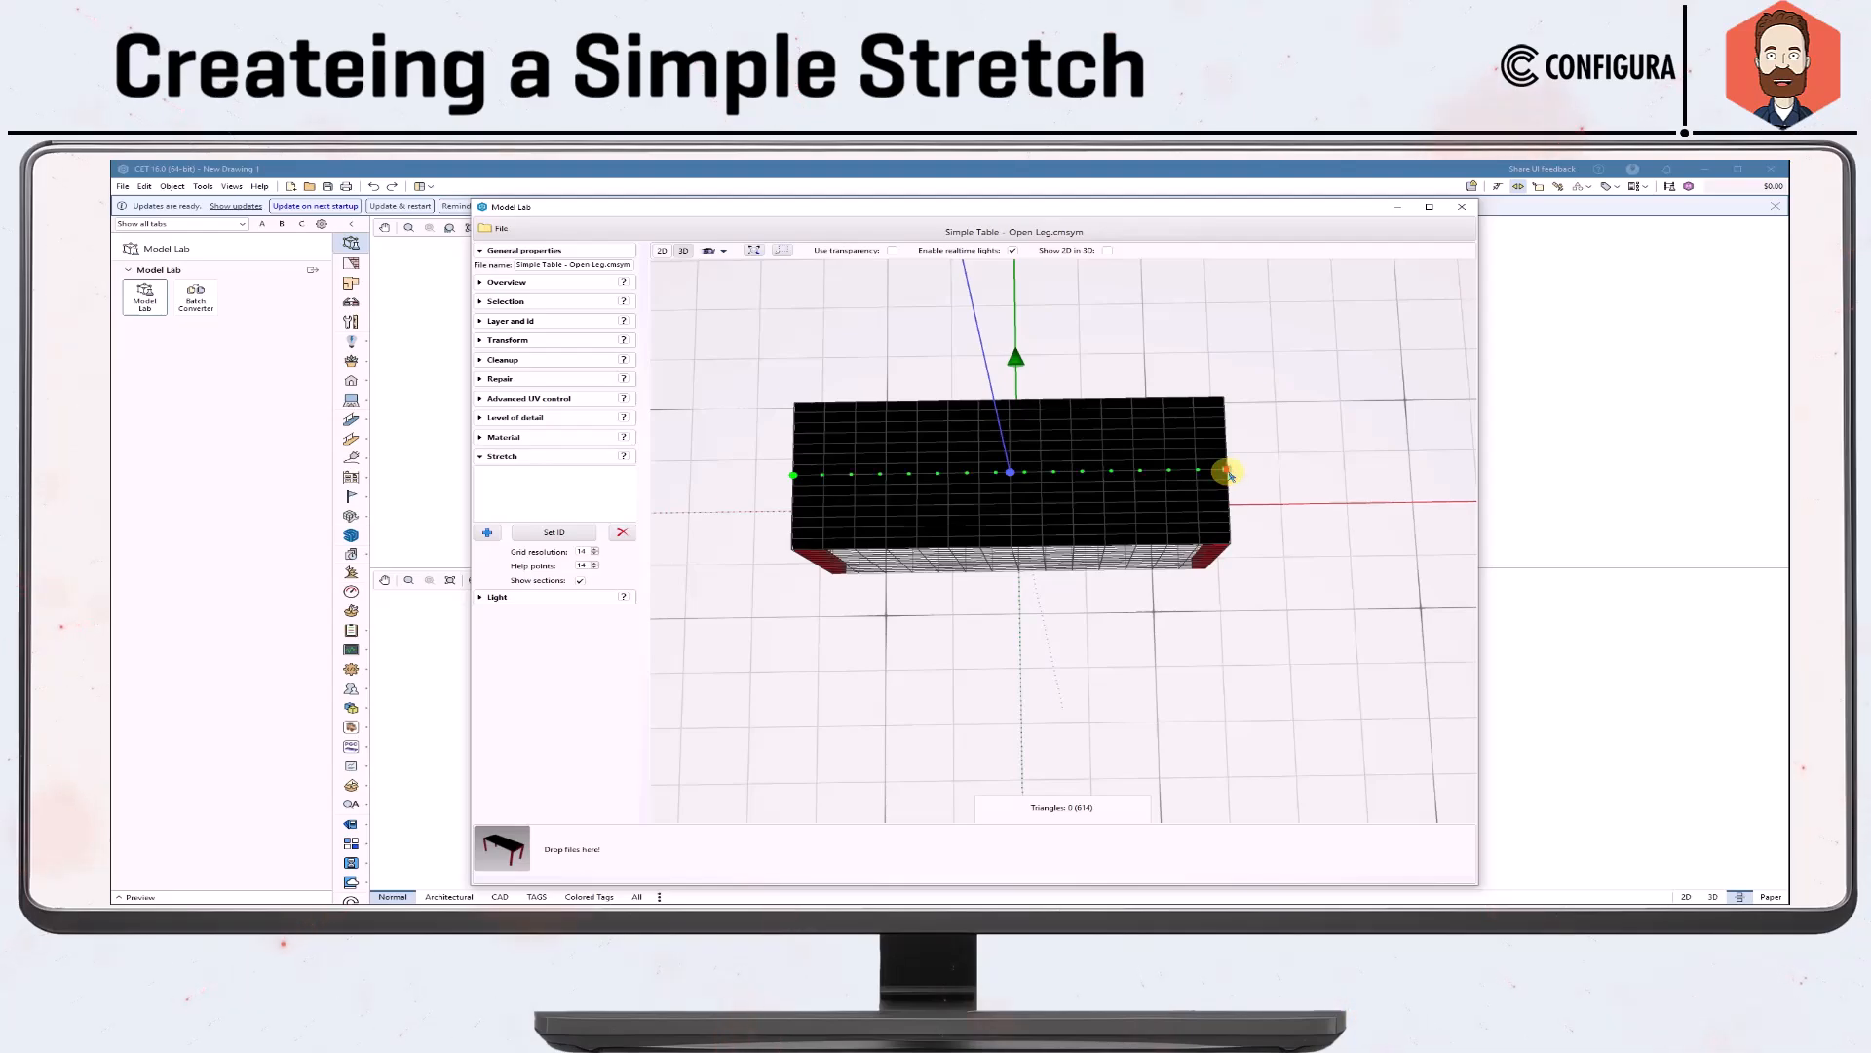
Divide the stretch into three roughly equal sections with dividers at about two thirds and one third of the tabletop's length, and finish it.
click(1216, 471)
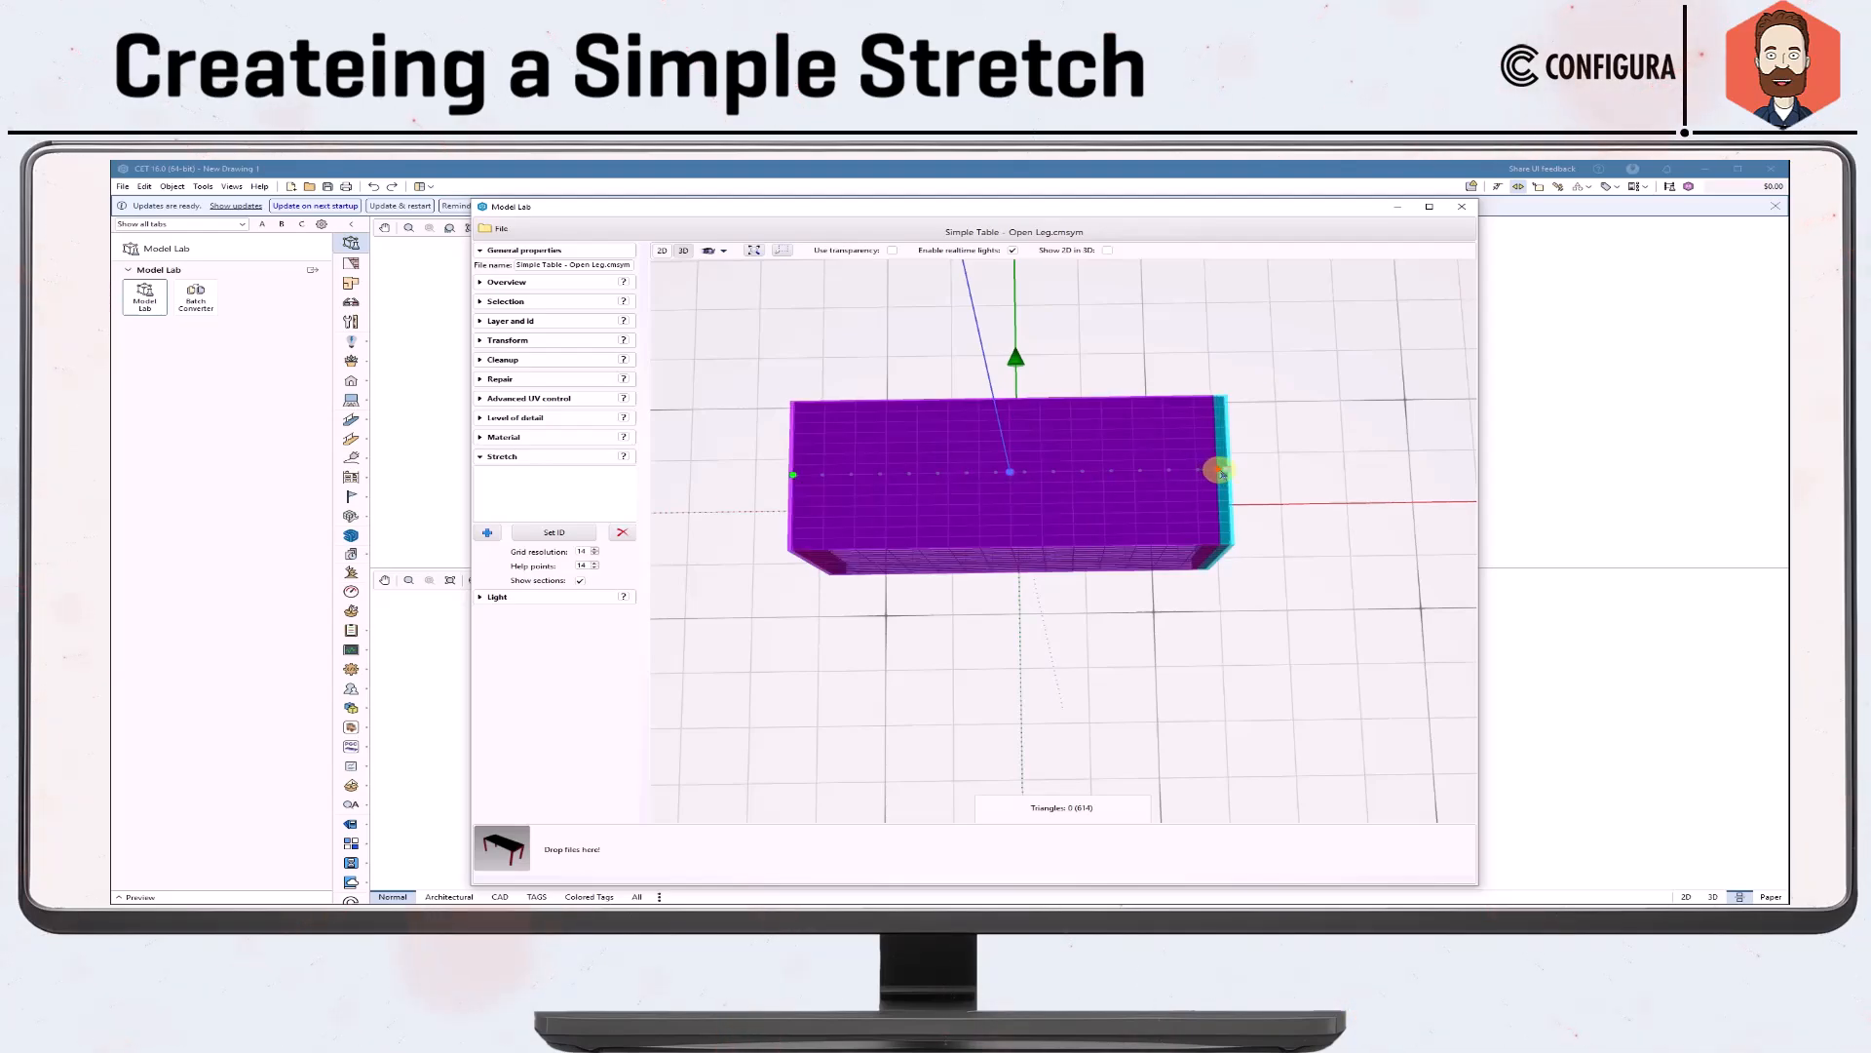
drag(1219, 470, 1083, 474)
click(1228, 471)
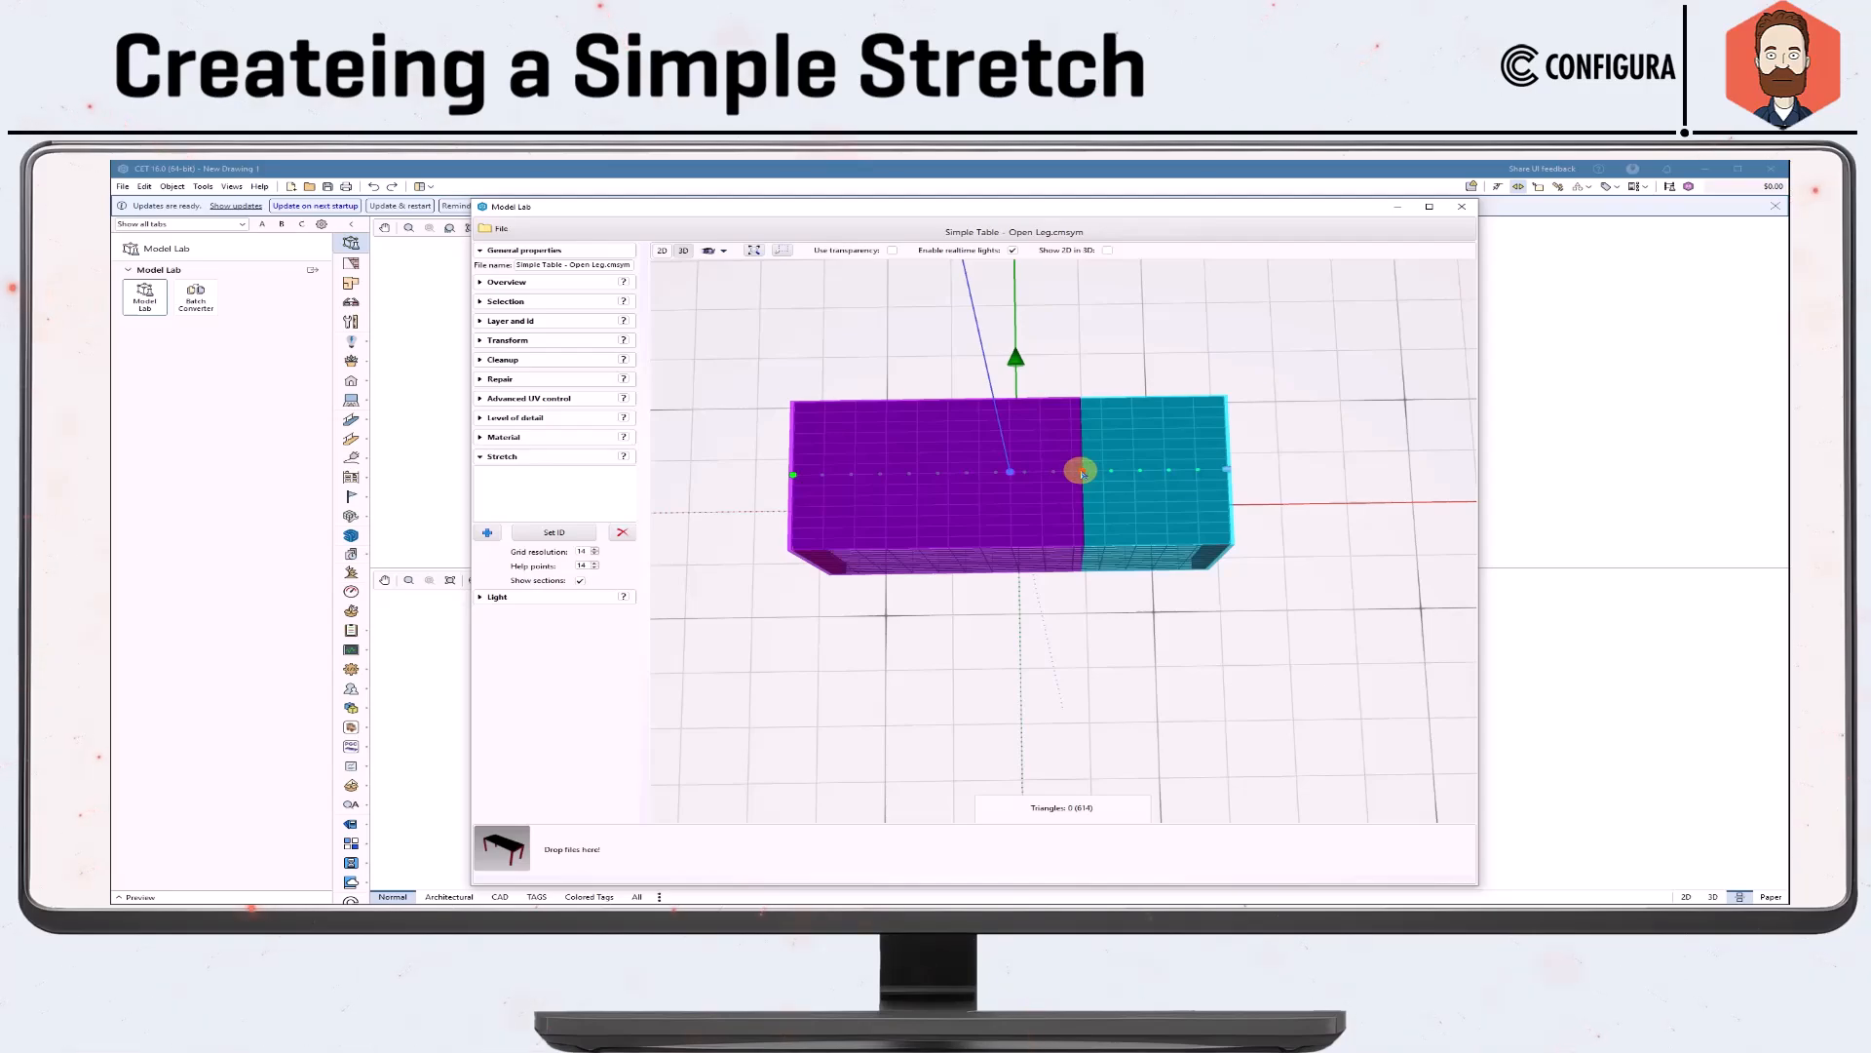
drag(1082, 473, 934, 478)
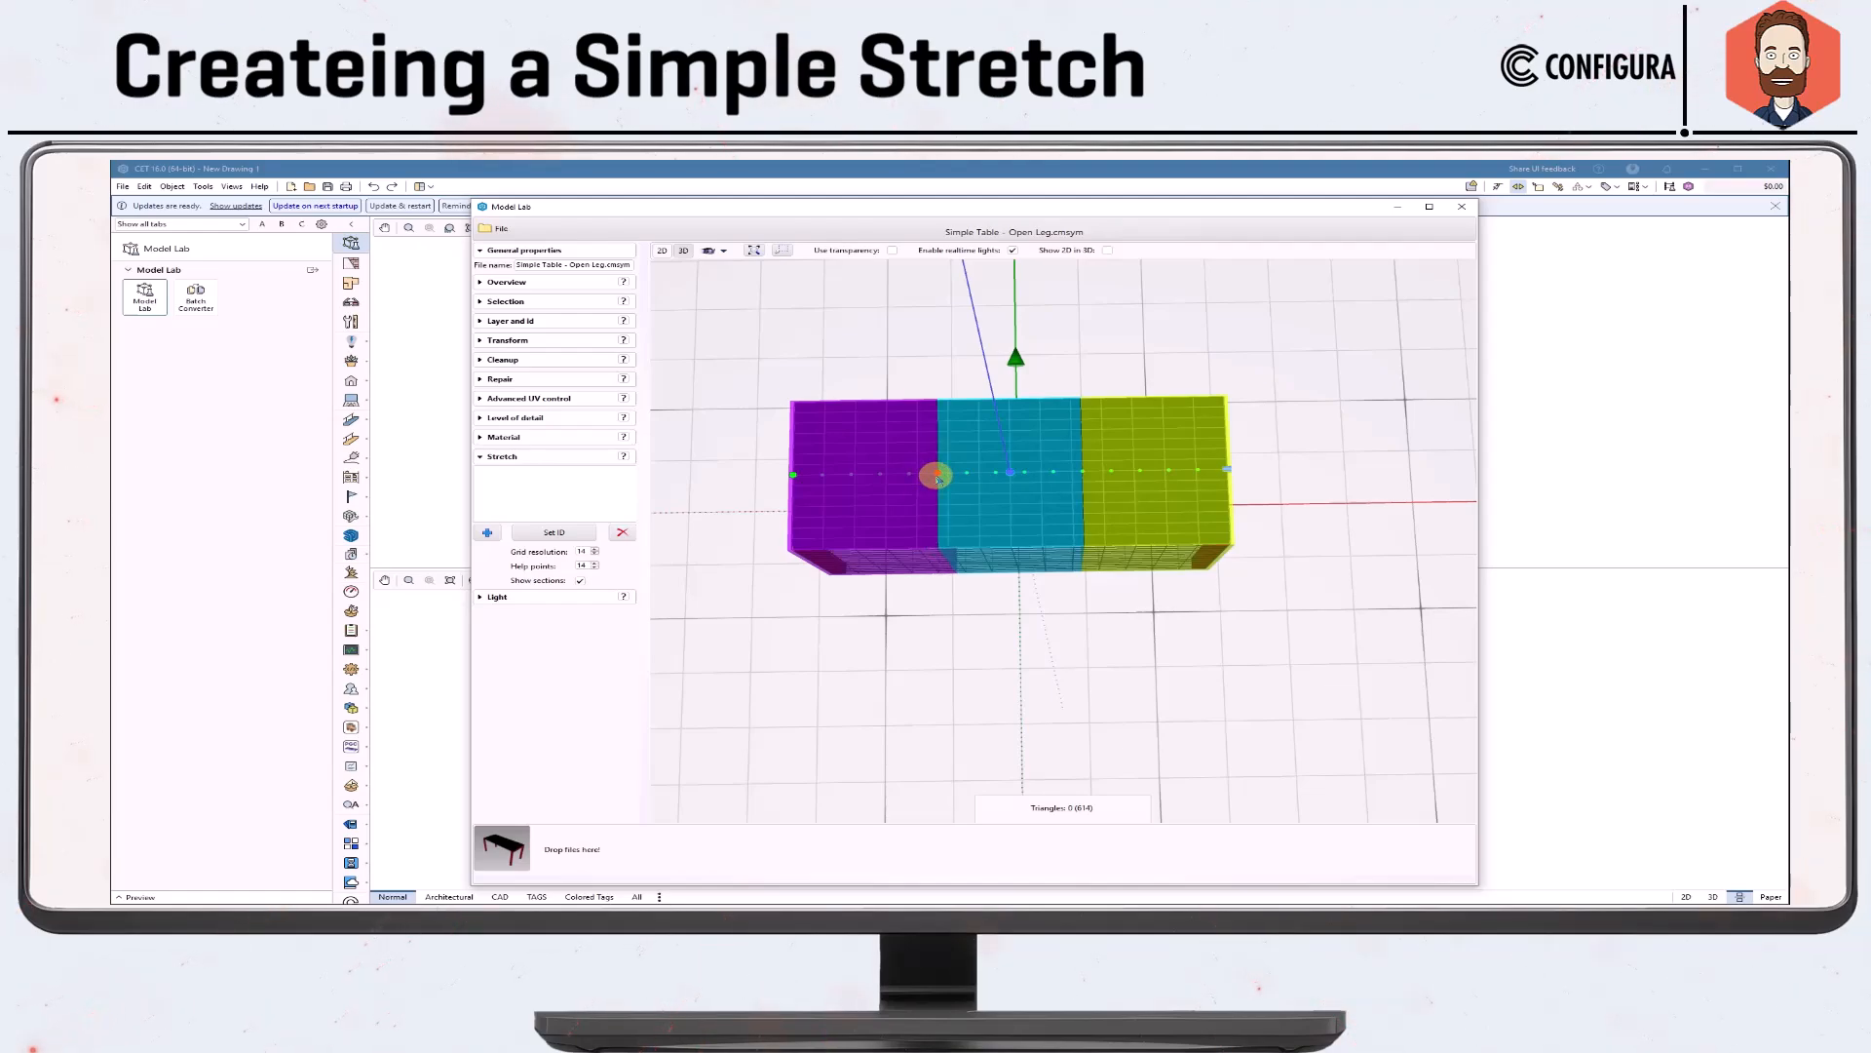
drag(937, 477, 793, 477)
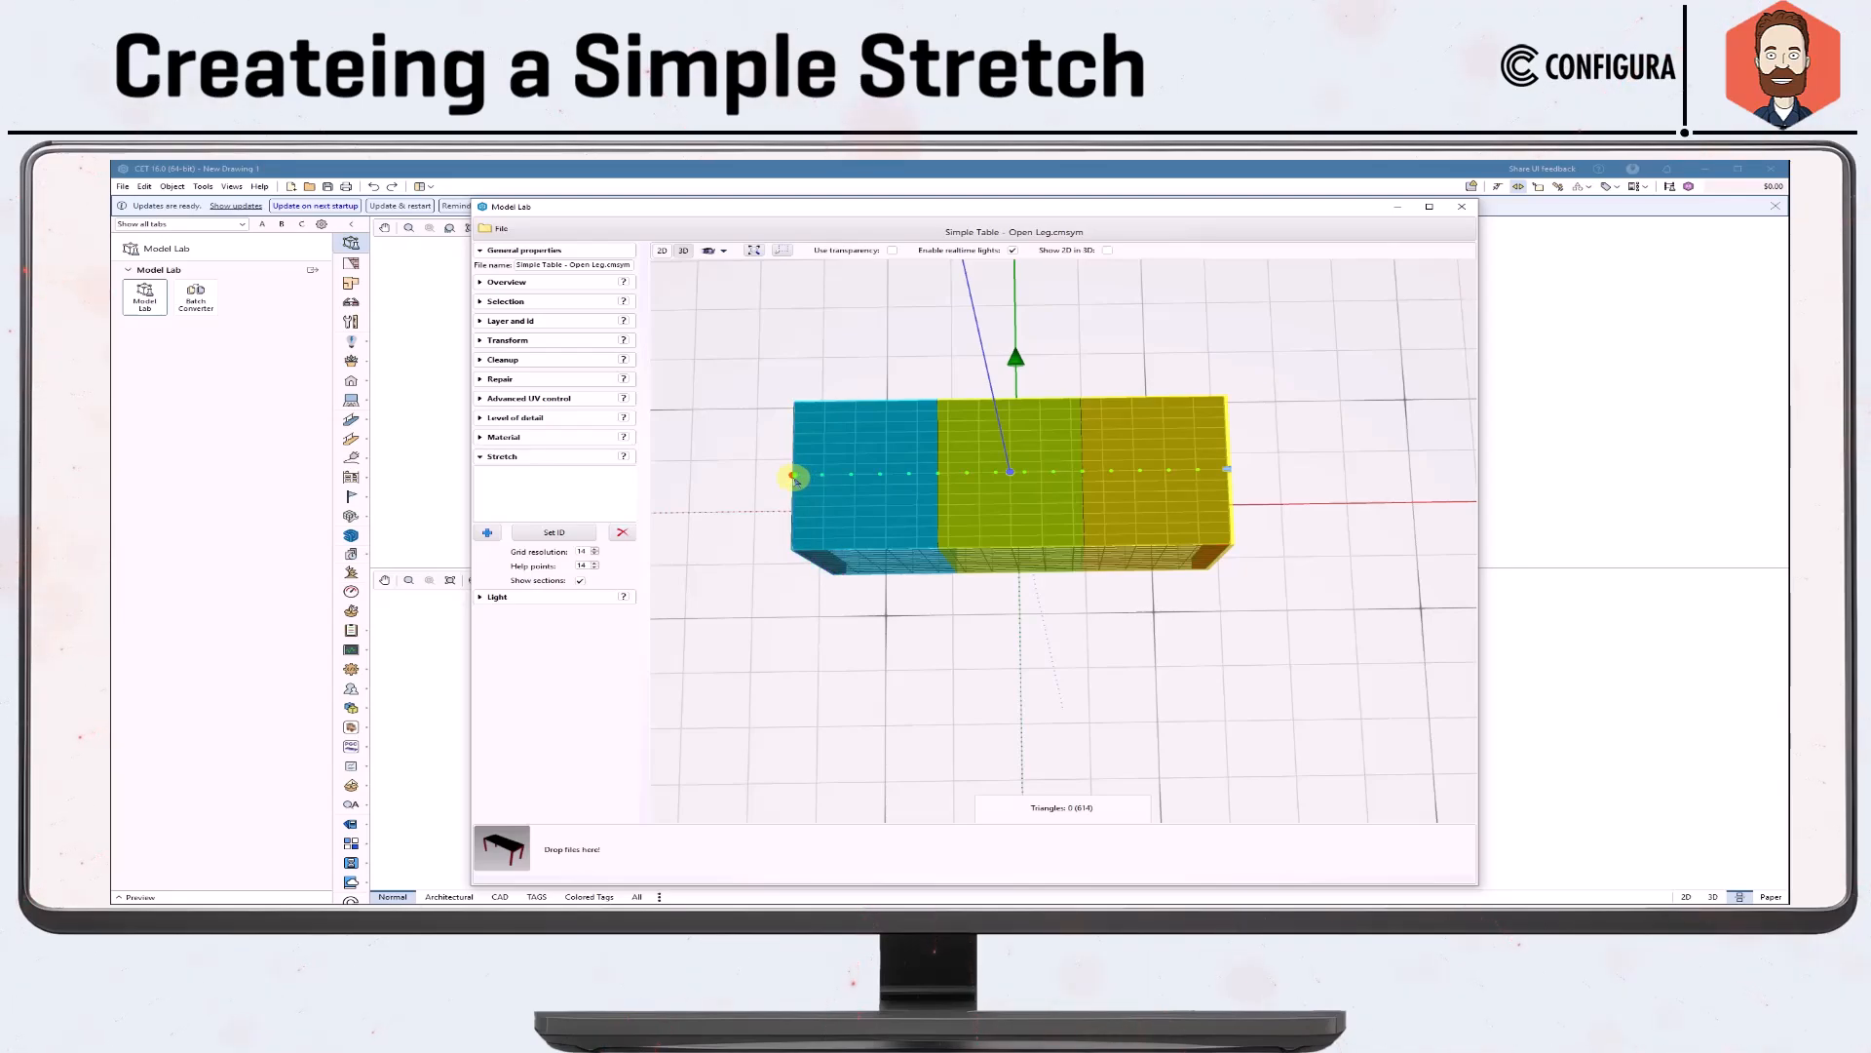
click(654, 475)
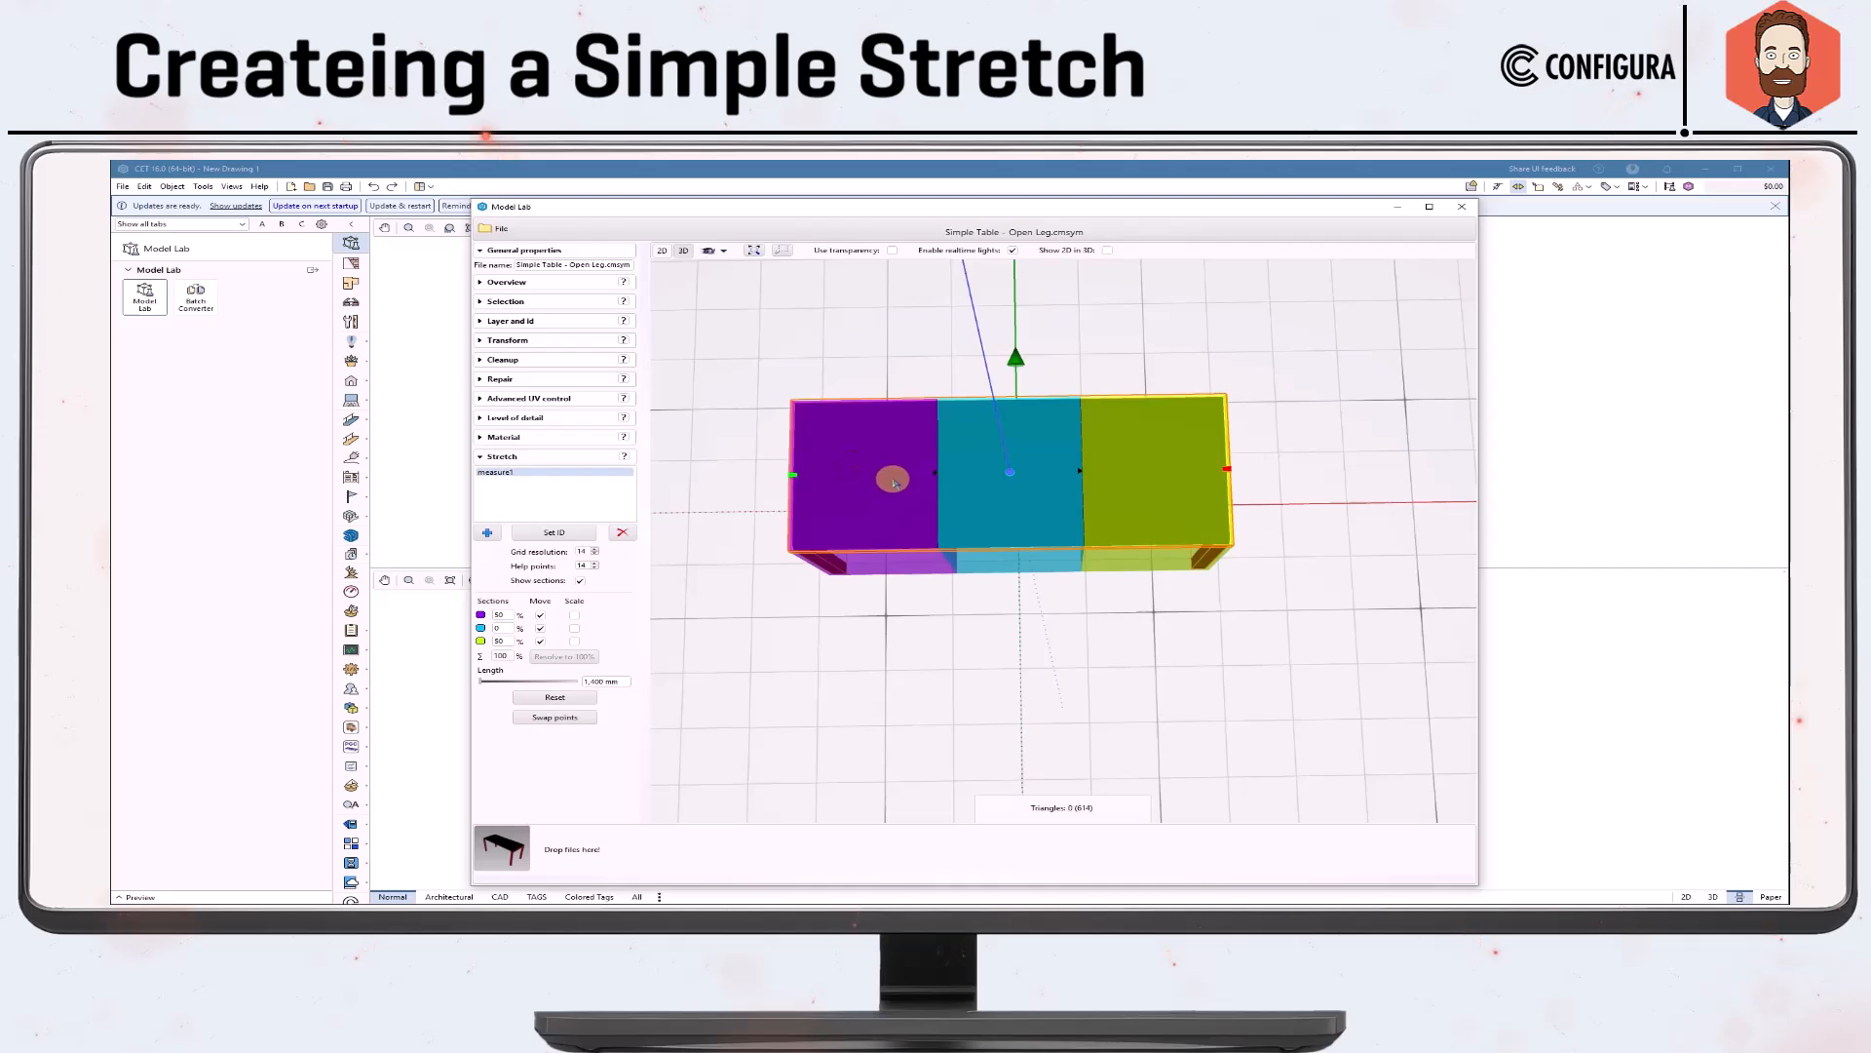
mouse_move(965, 610)
middle_down()
mouse_move(981, 623)
mouse_move(990, 601)
mouse_move(982, 625)
middle_up()
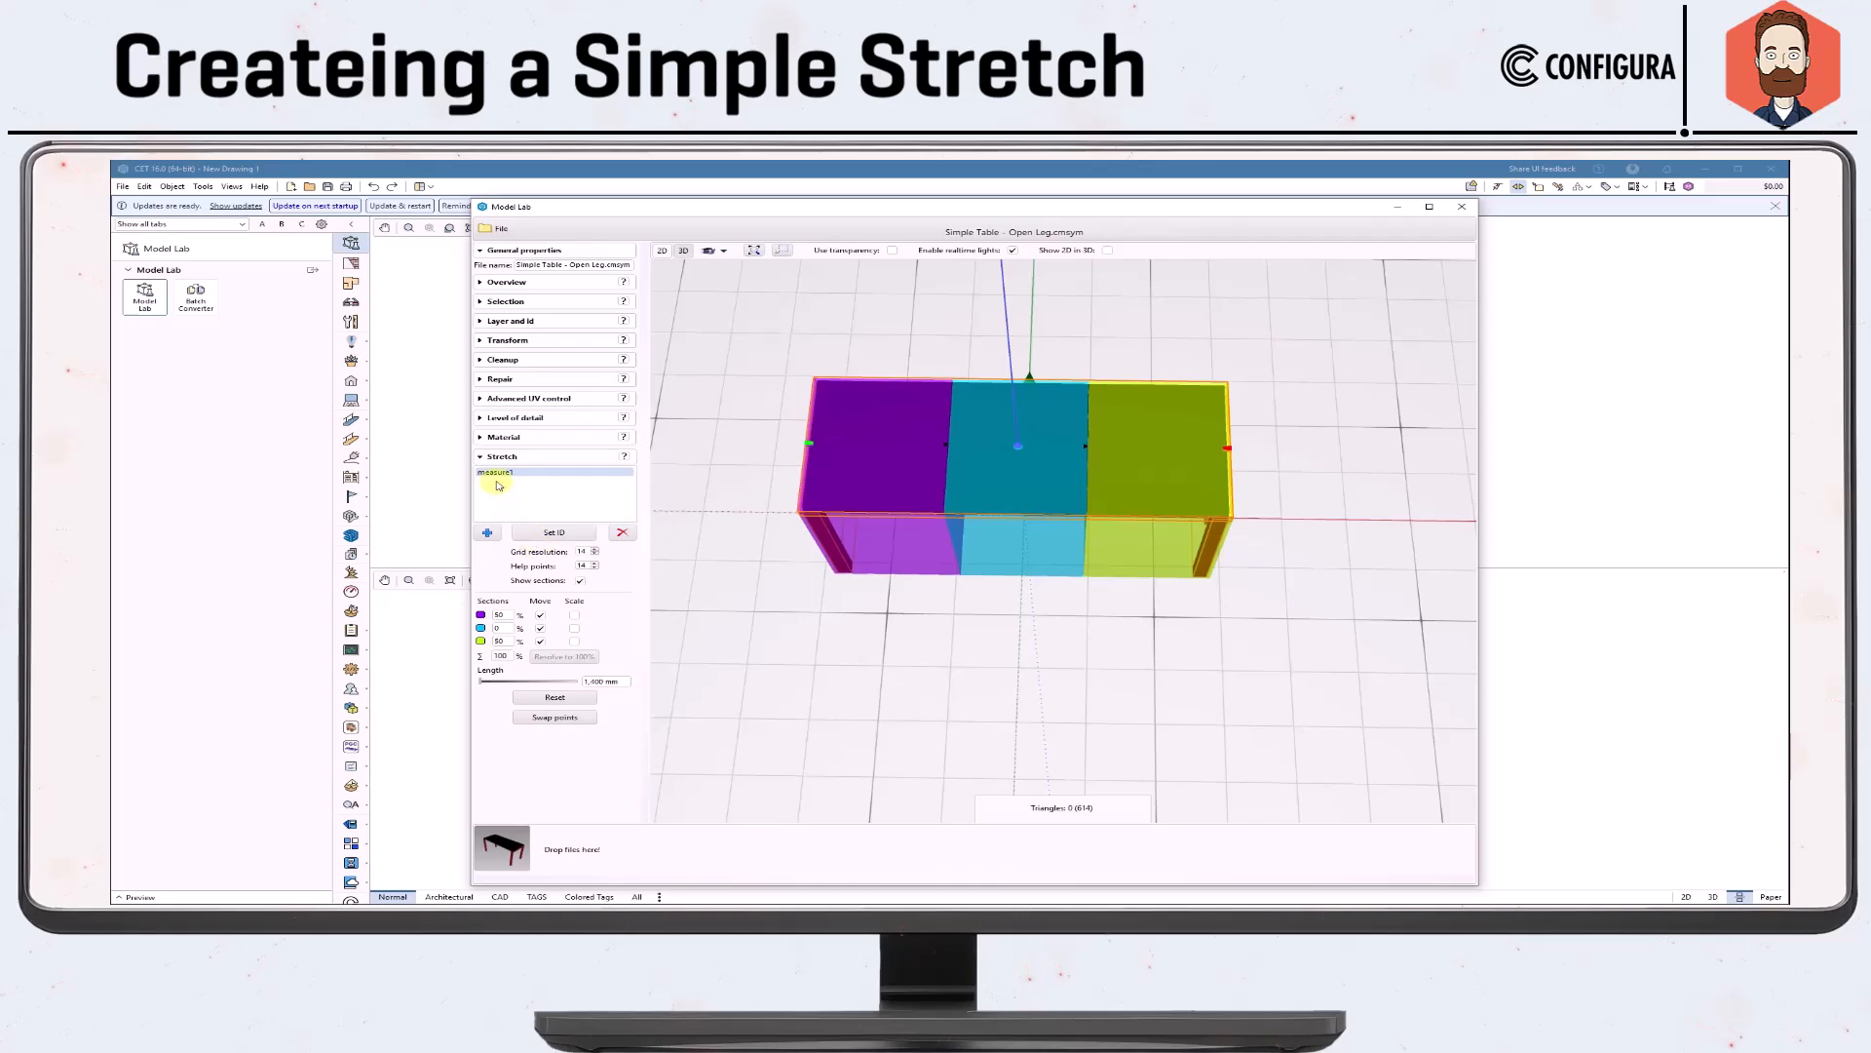
click(561, 533)
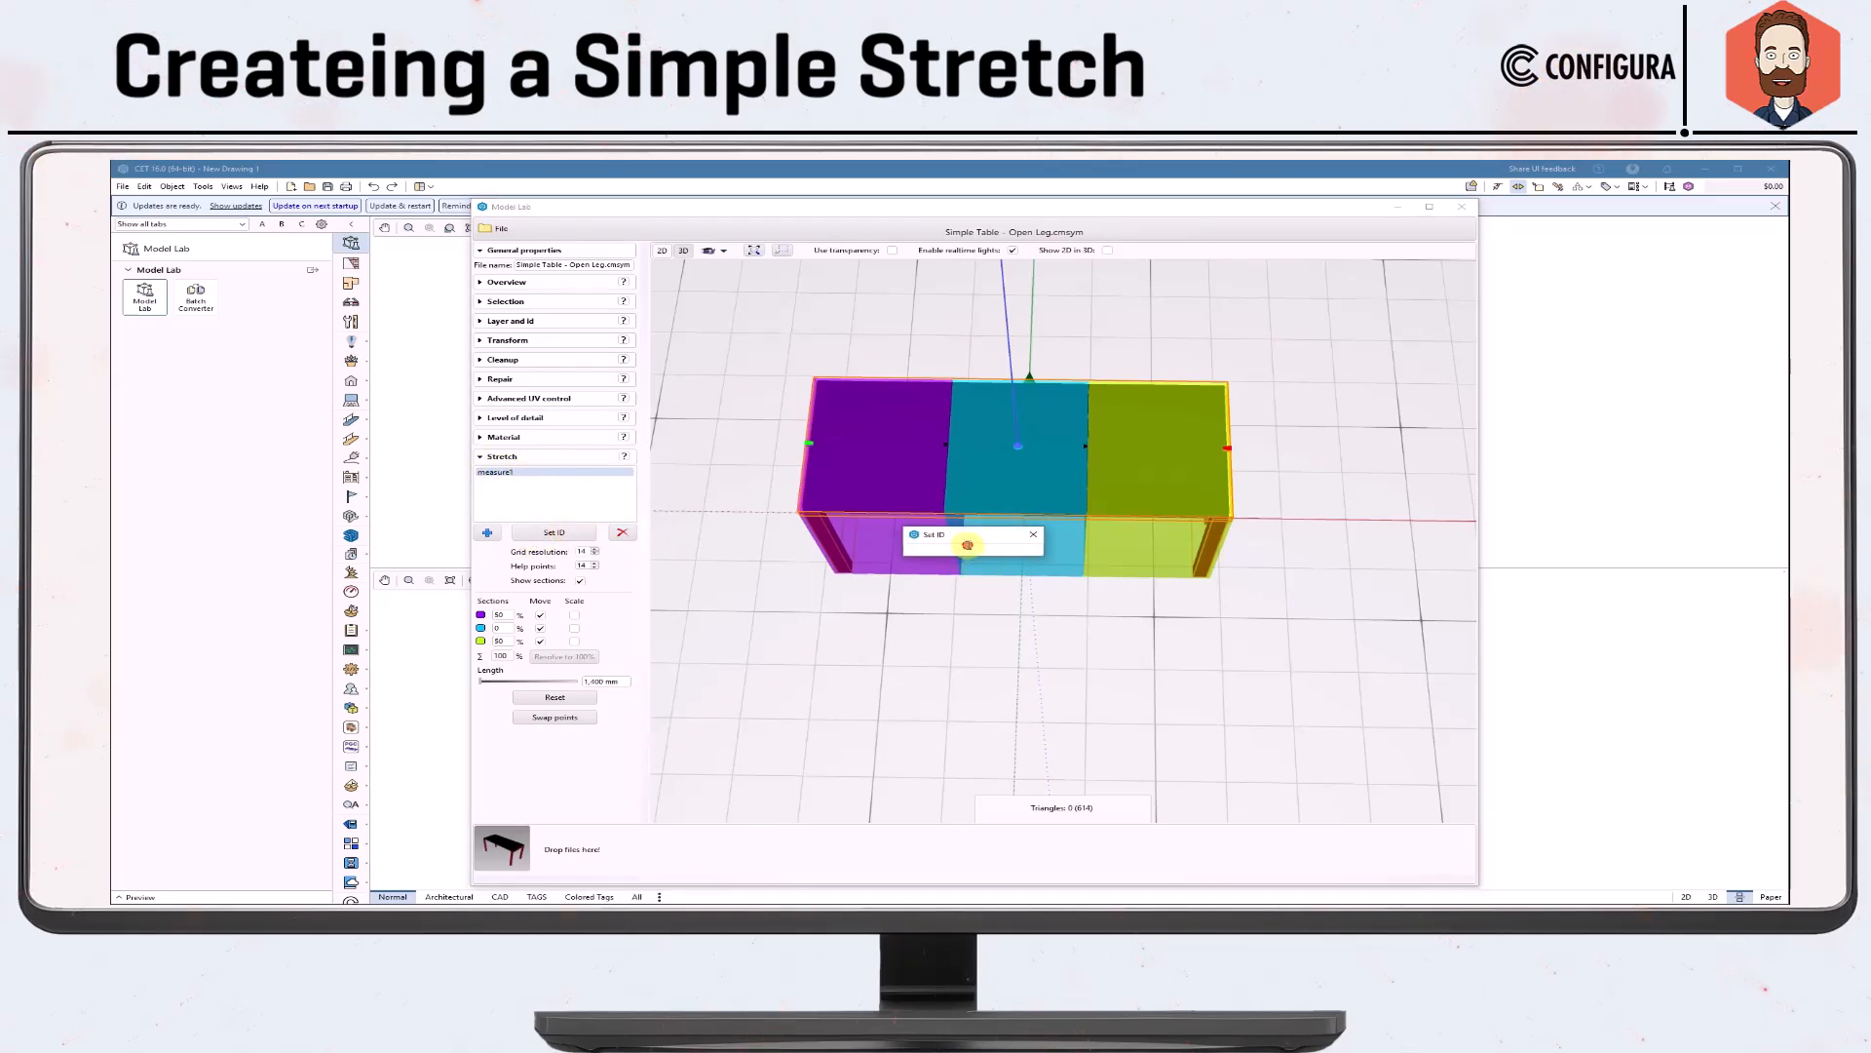
click(968, 545)
text(Ta)
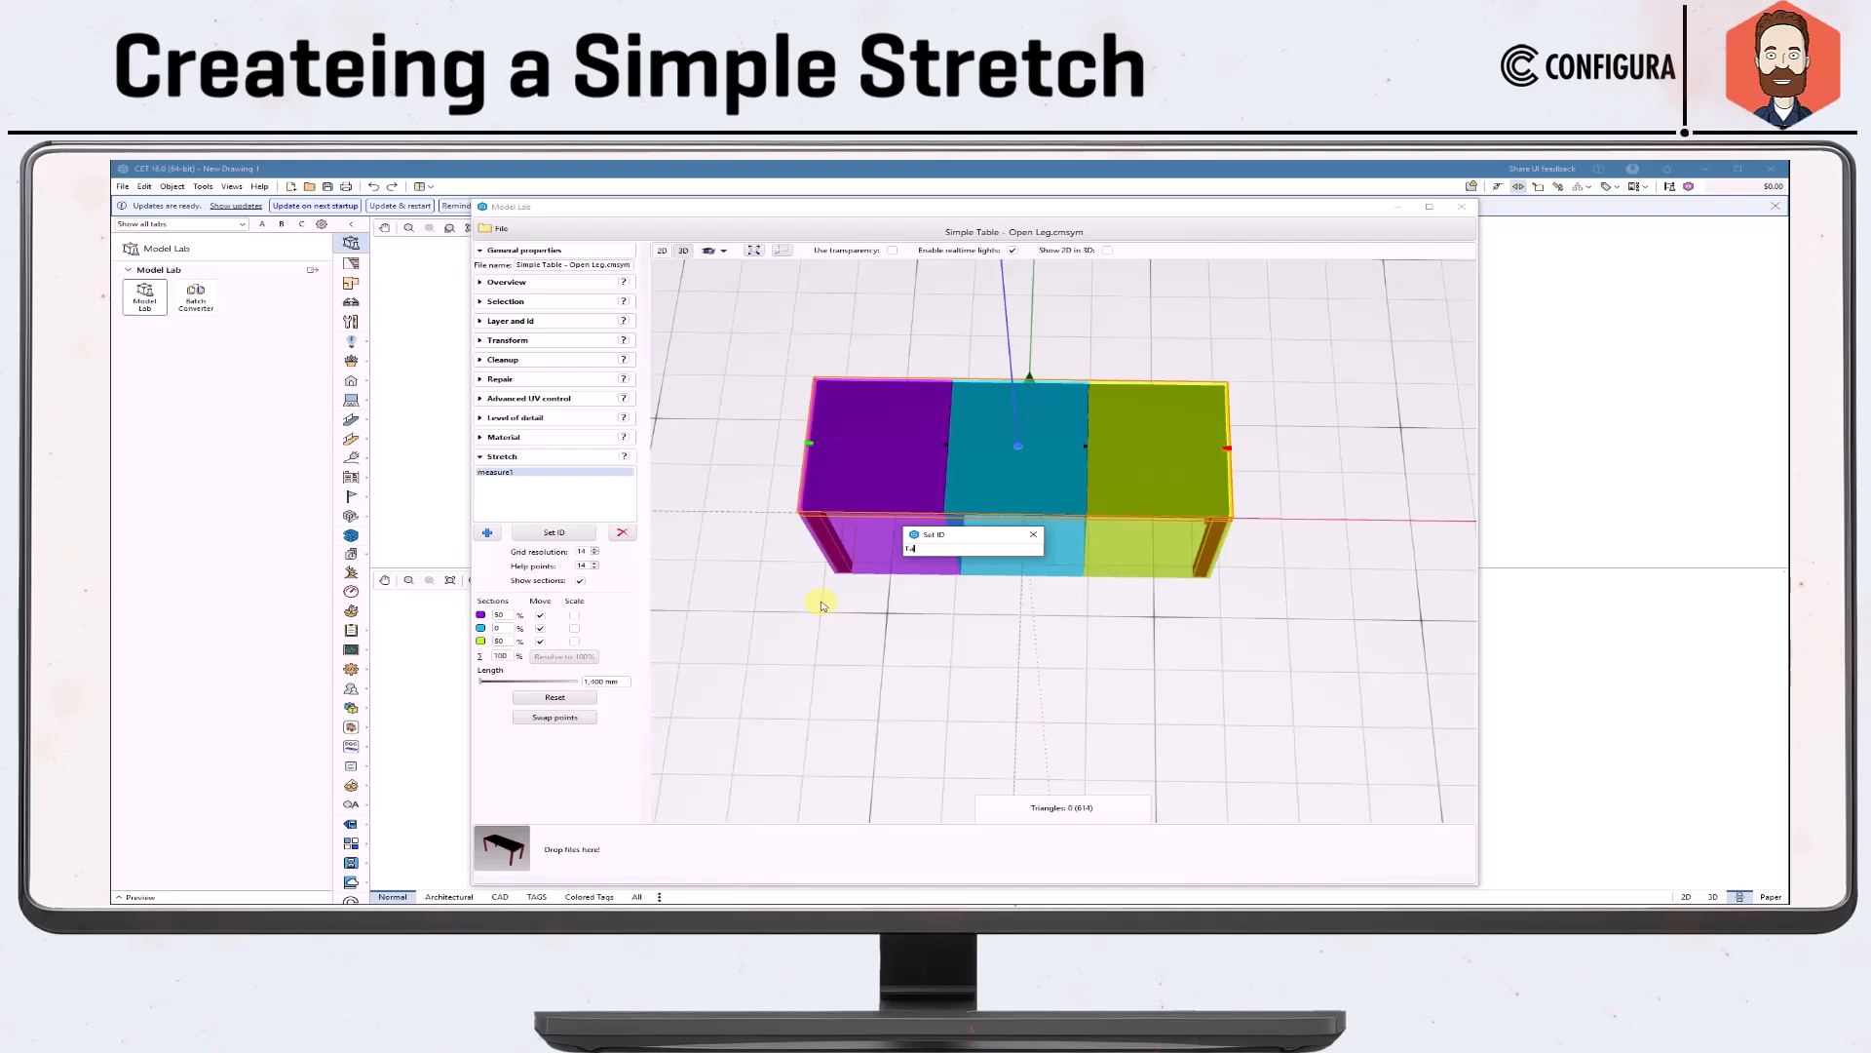
text(bleLeg)
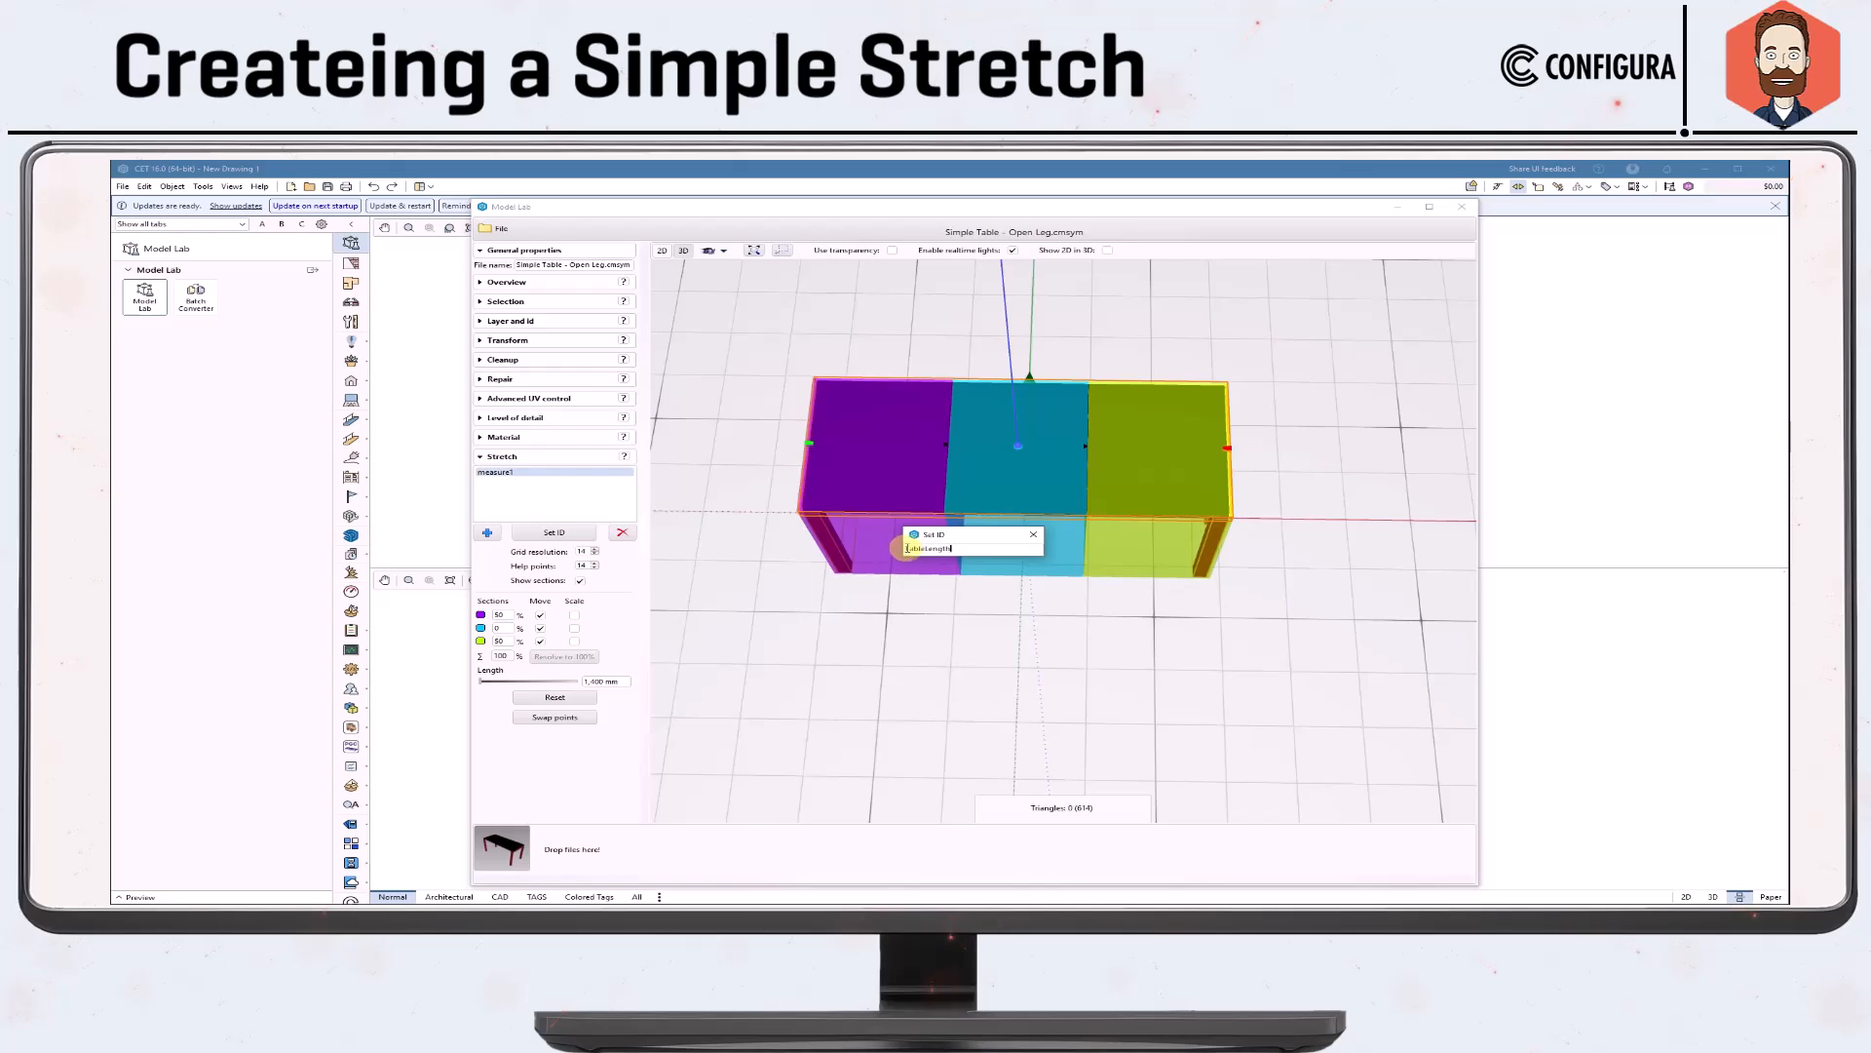
click(1033, 537)
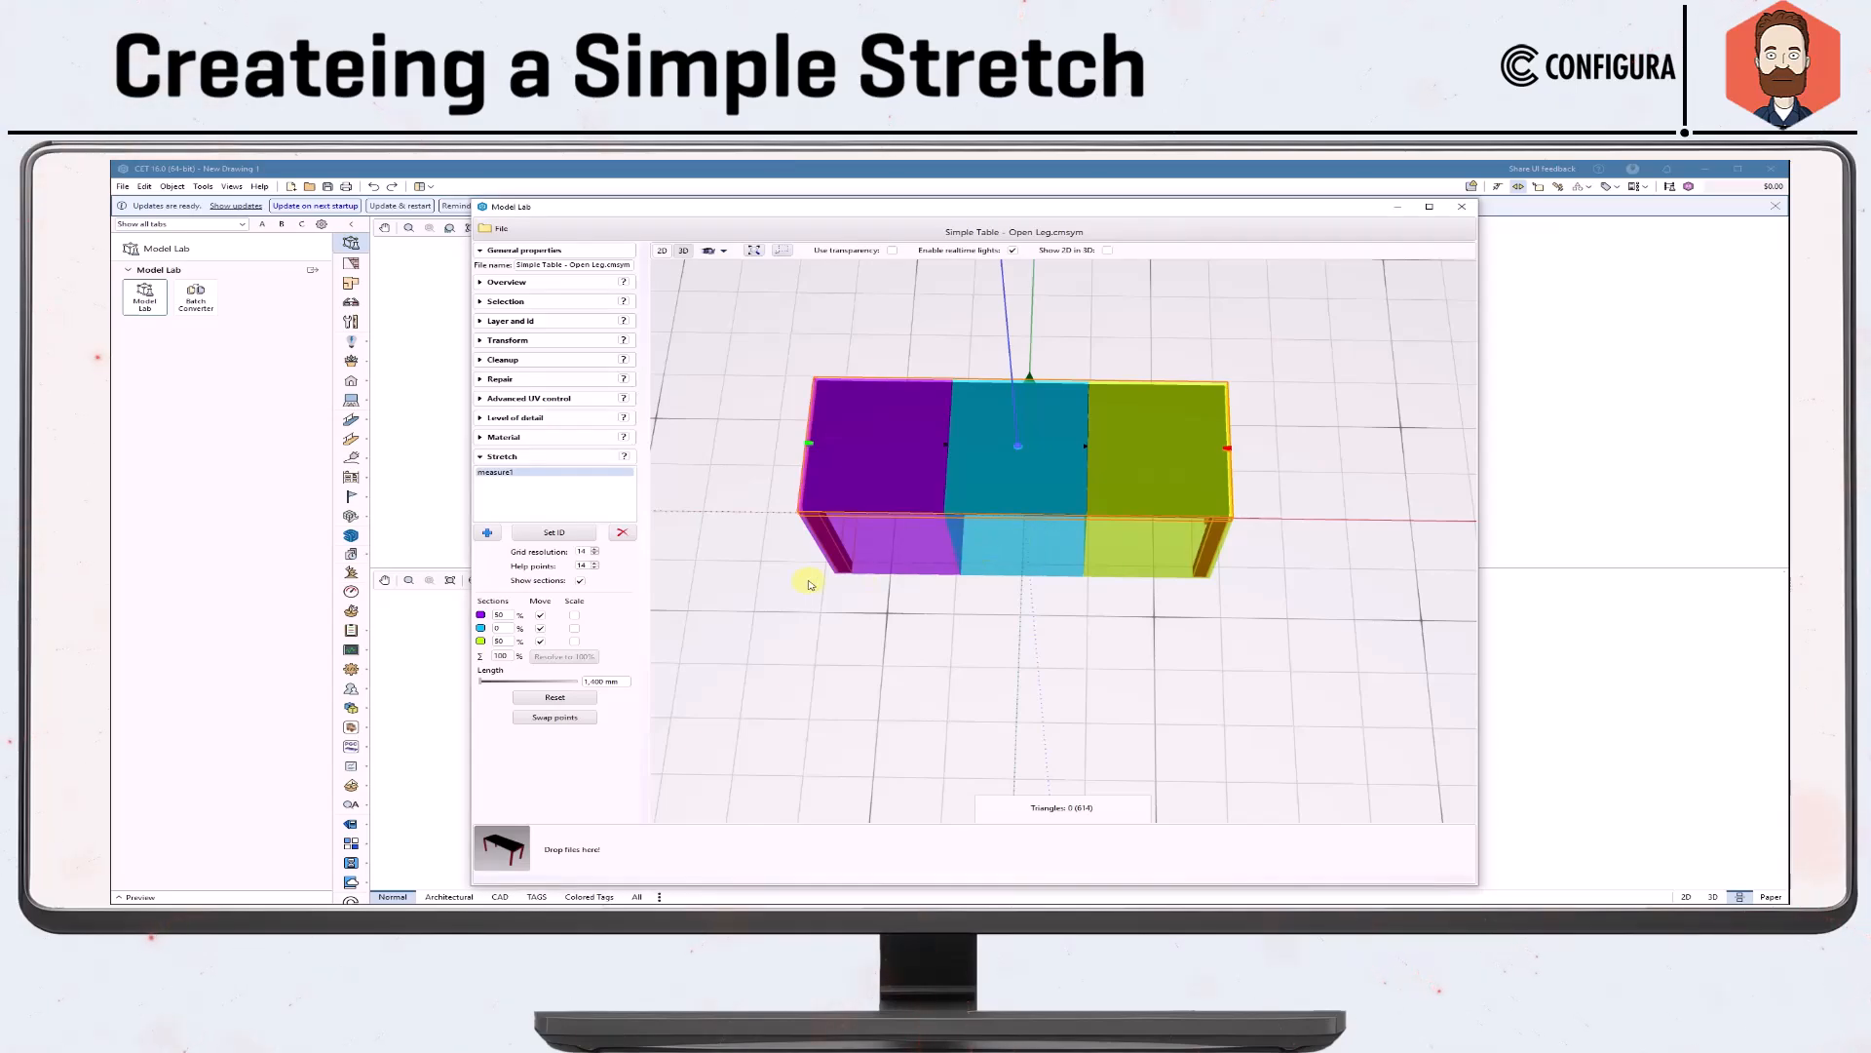
Set the ID of the new stretch measure to TableLength.
click(562, 534)
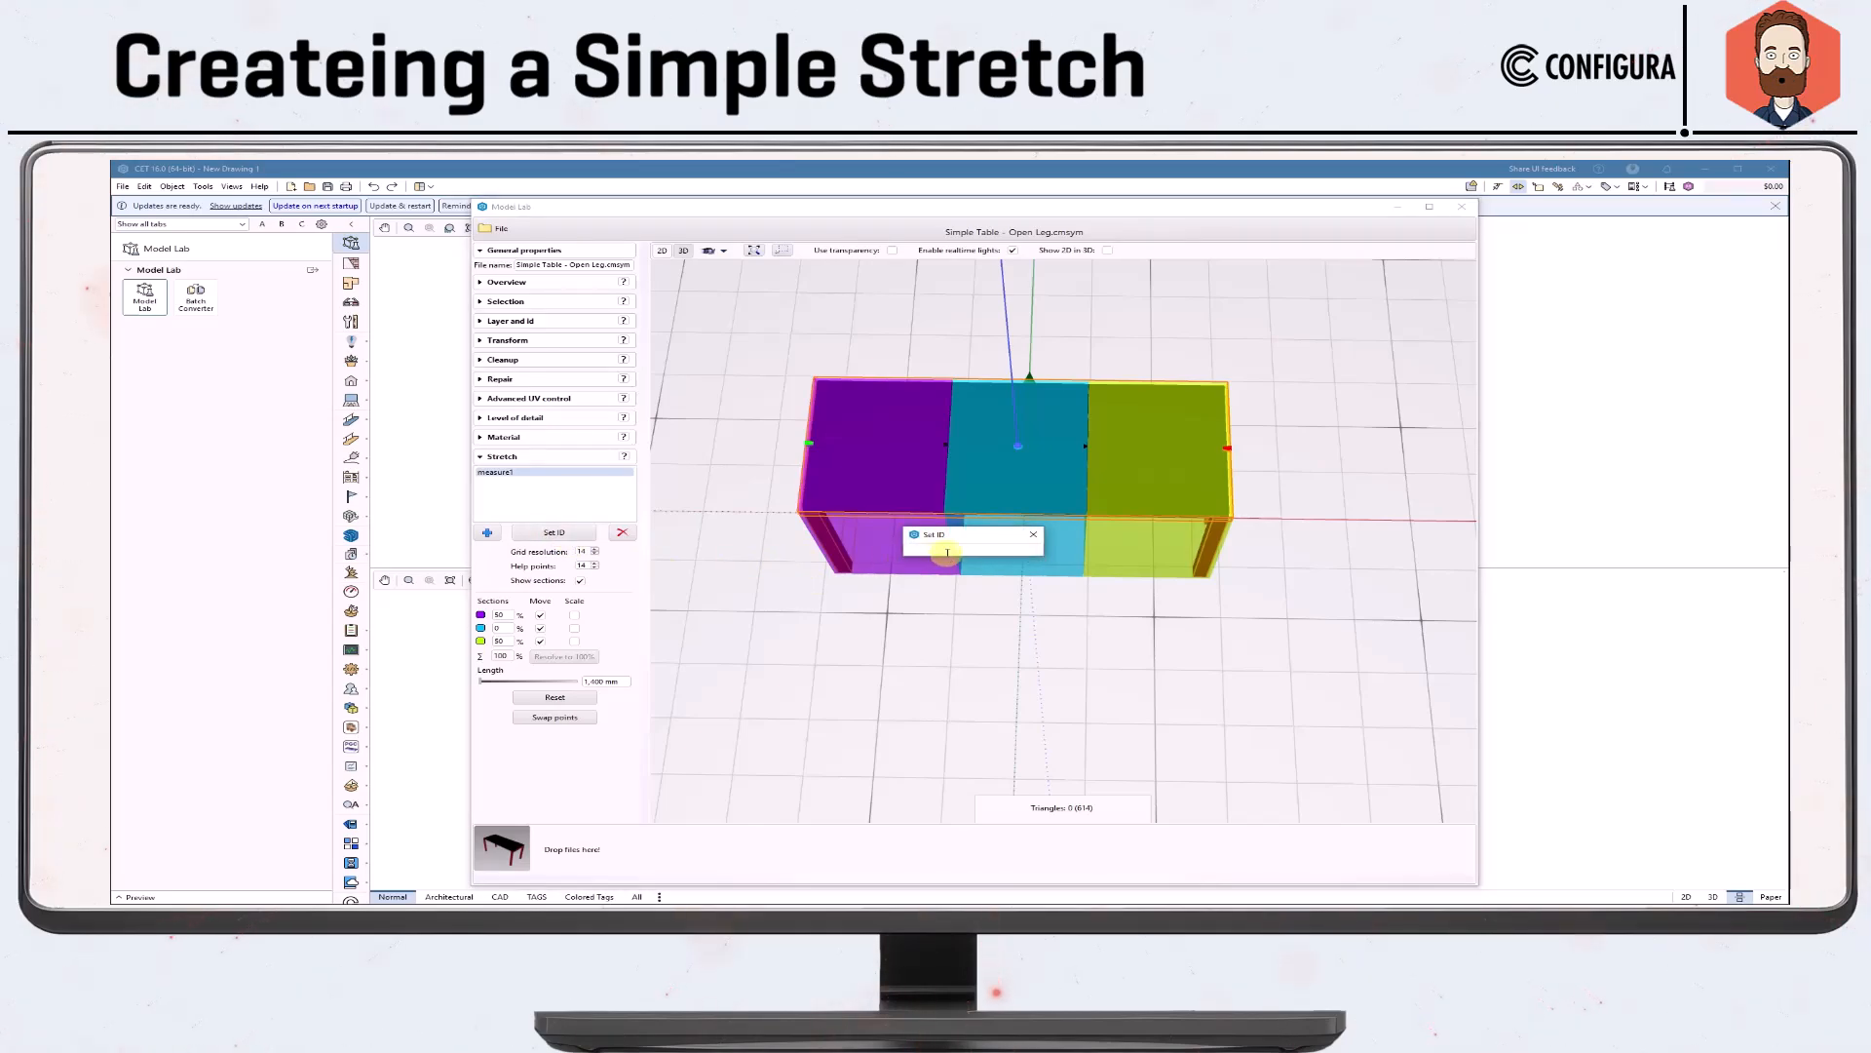
text(leLength)
key(Return)
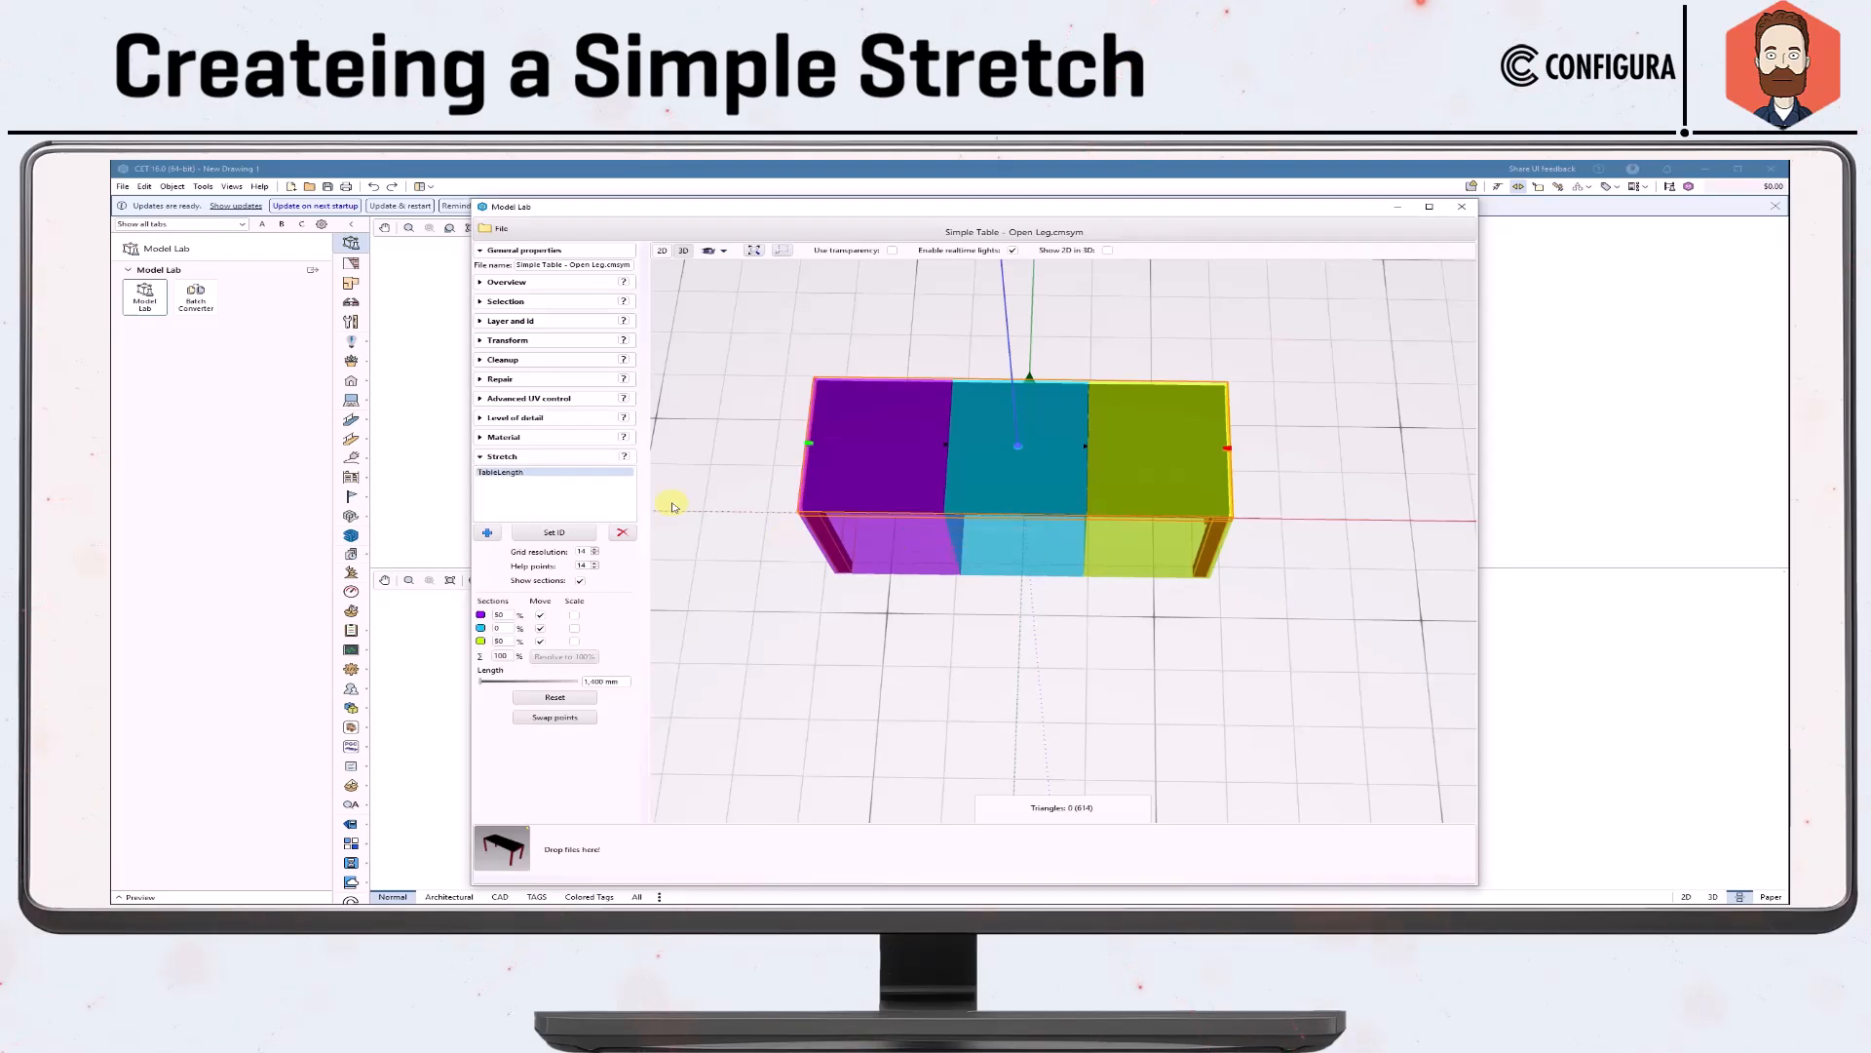
Save the model as Simple Table - Open Leg in the episode 3 folder, overwriting the existing file.
click(492, 241)
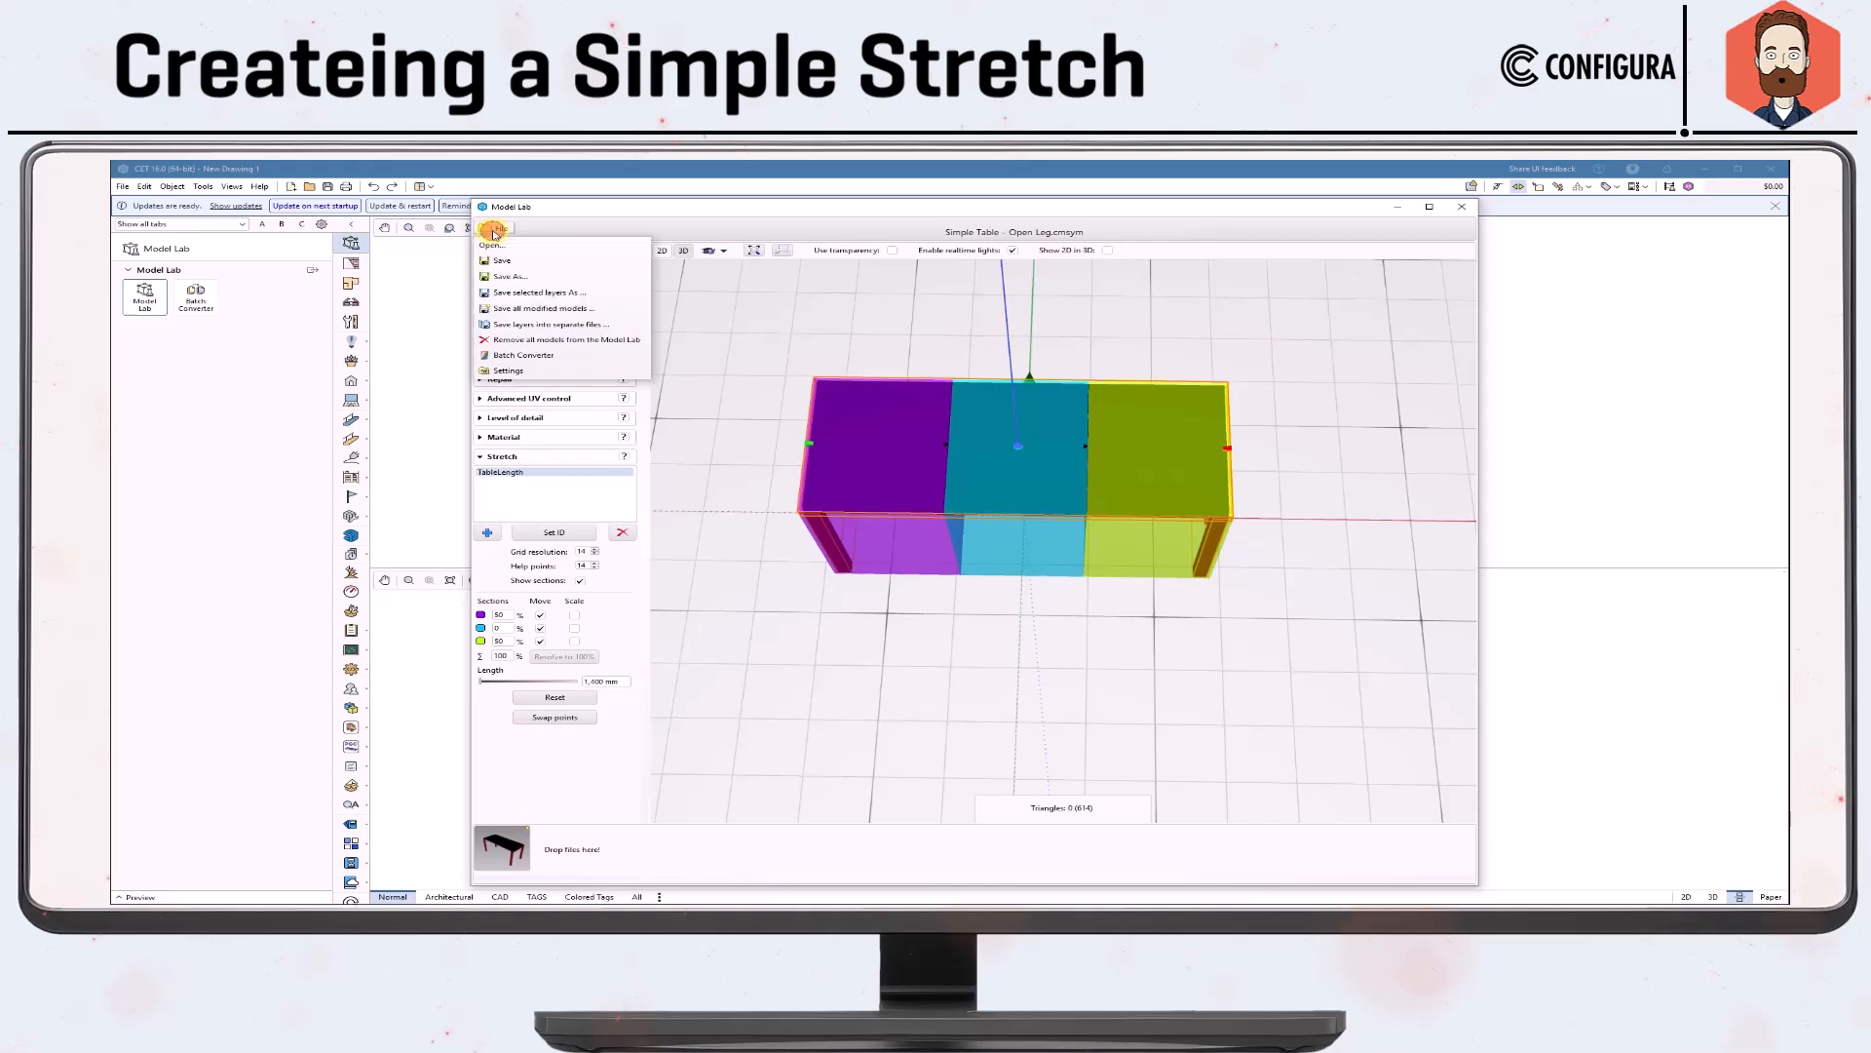
click(516, 262)
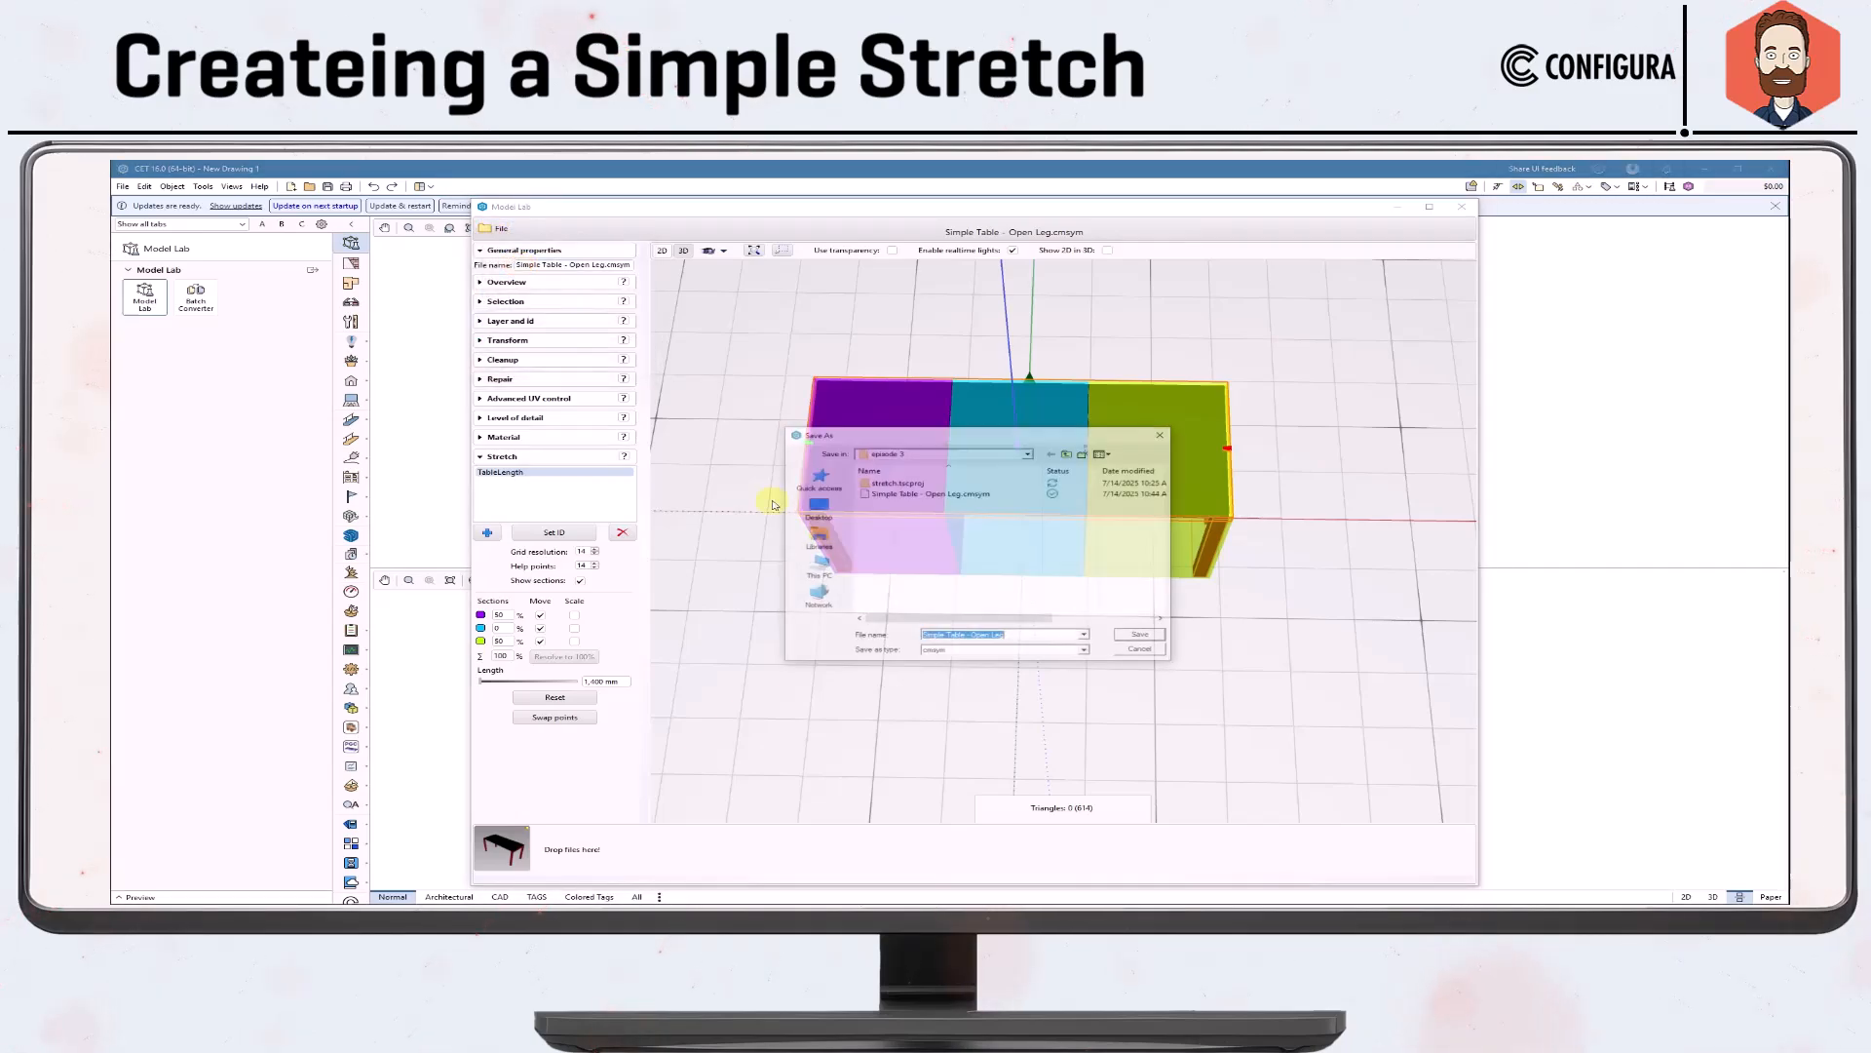
click(1132, 635)
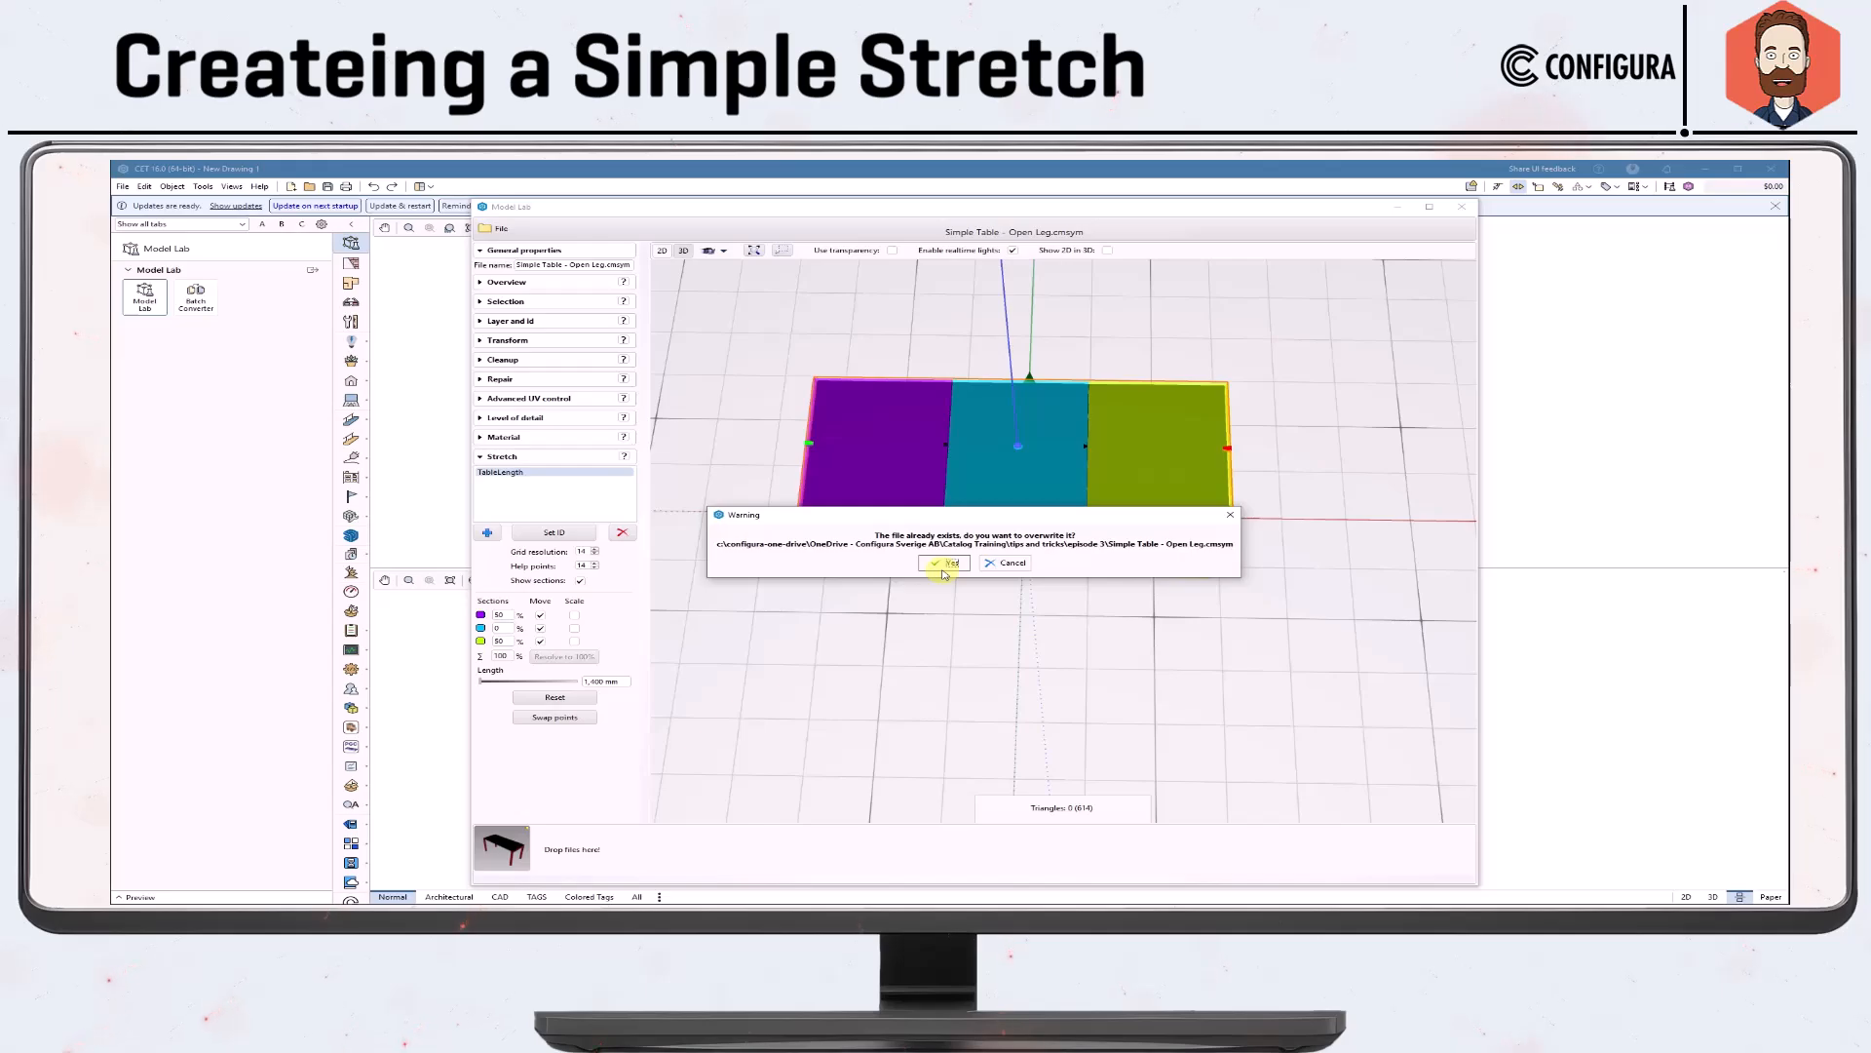
click(940, 564)
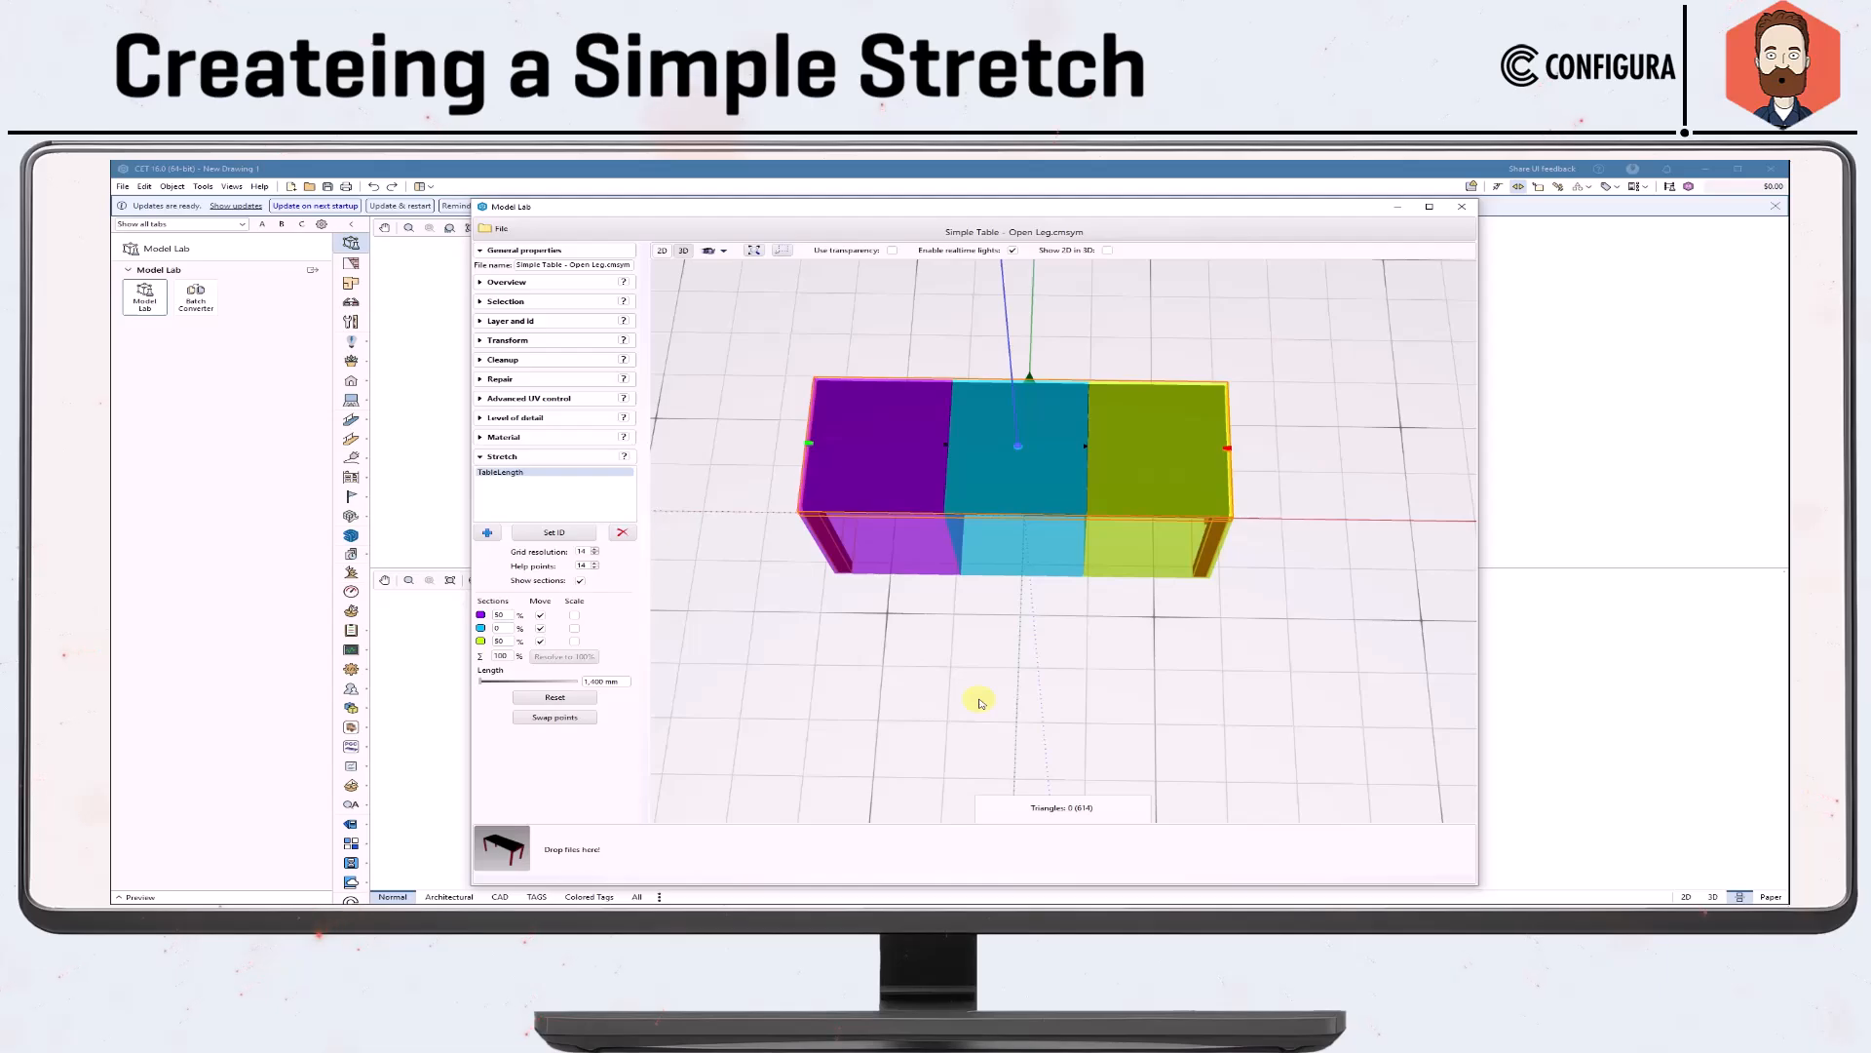
mouse_move(979, 701)
mouse_down()
mouse_move(982, 656)
mouse_move(992, 690)
mouse_up()
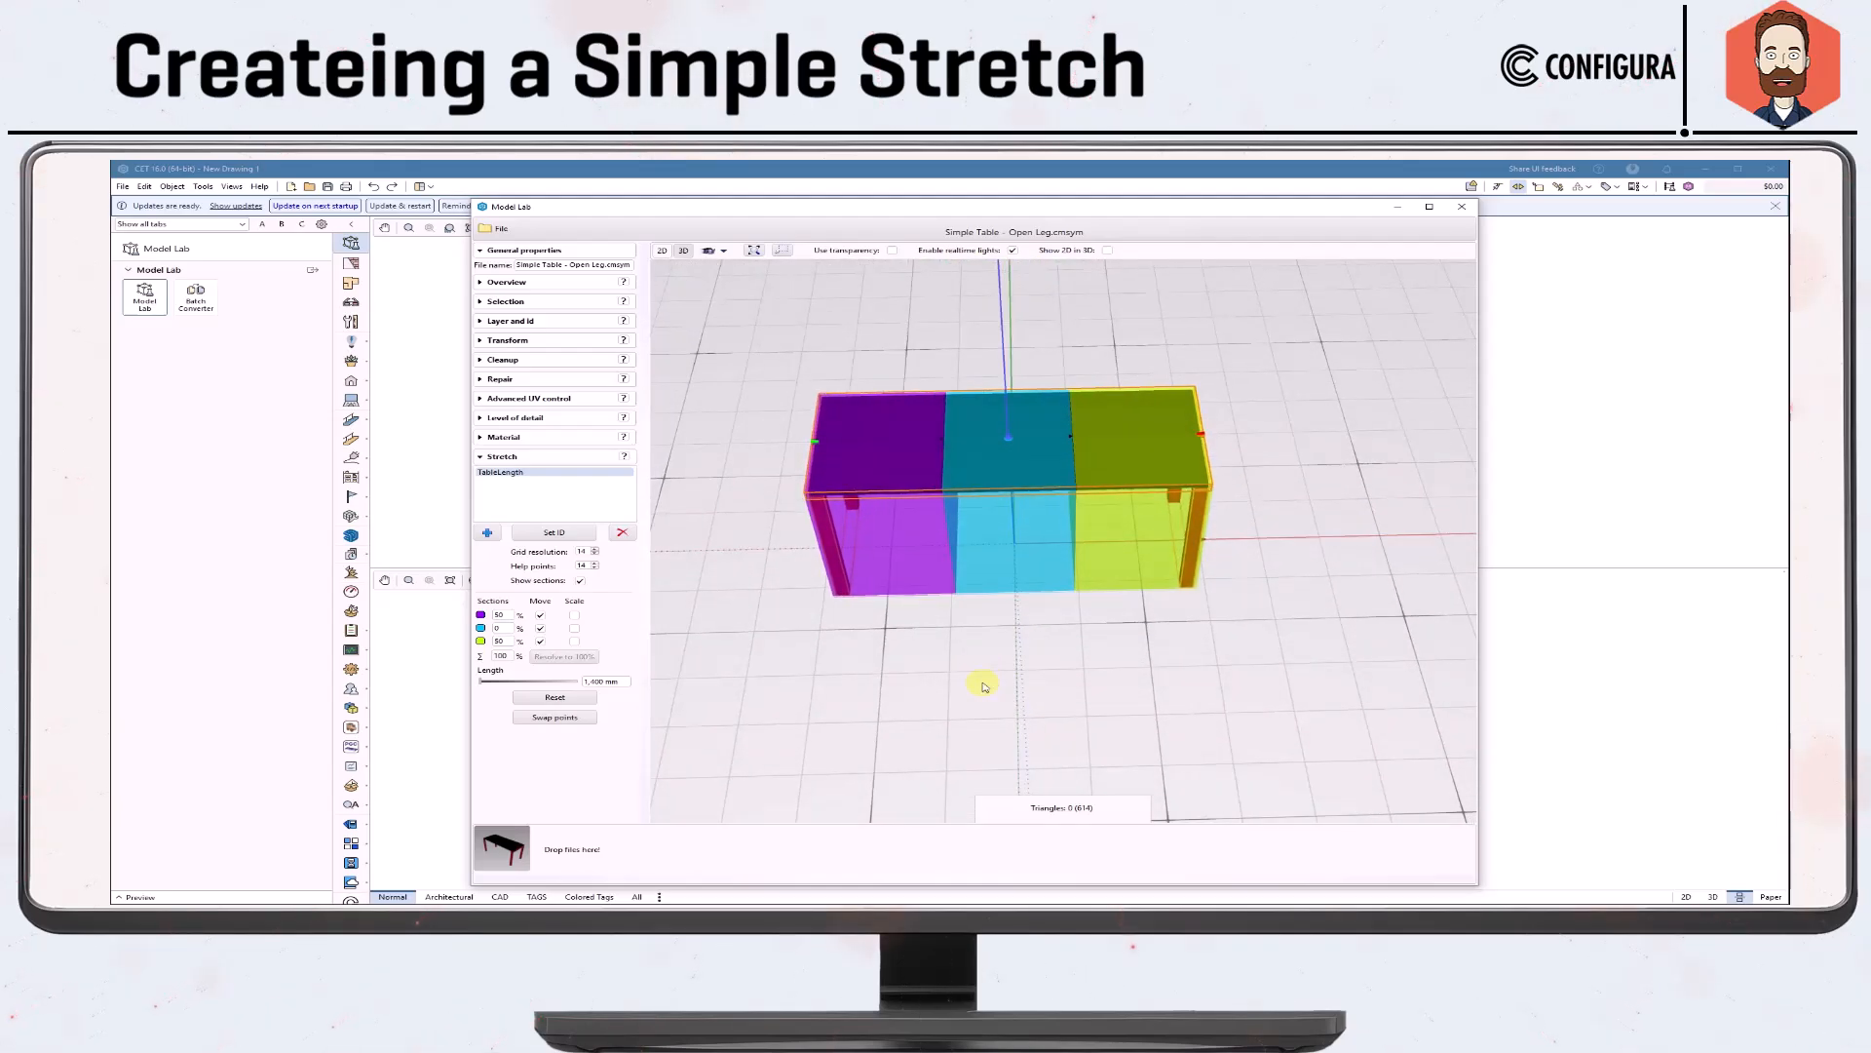